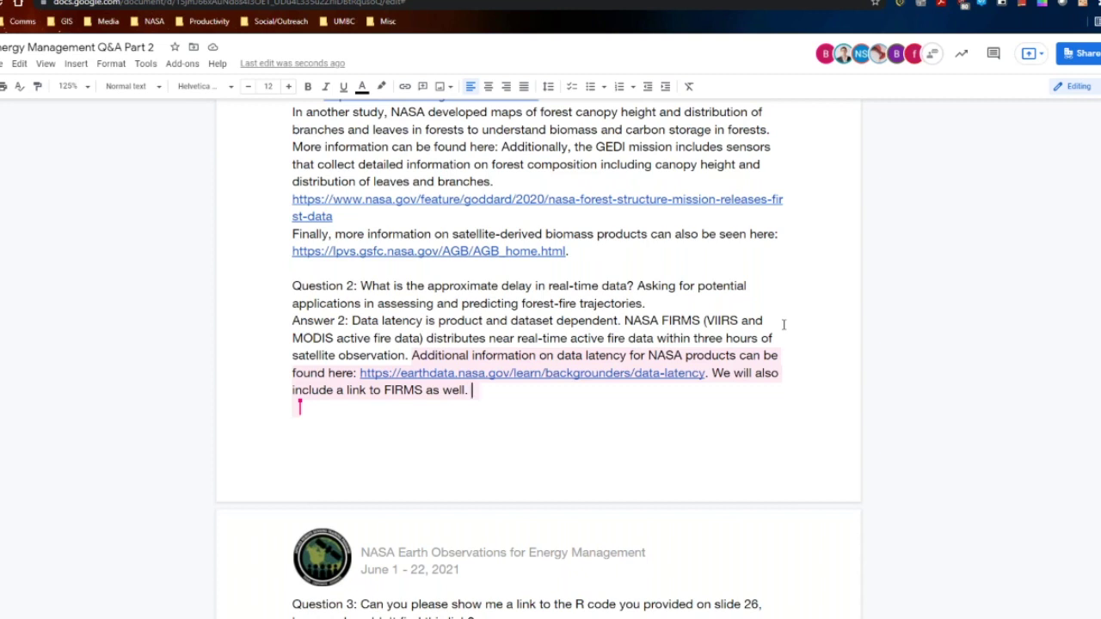
- Turn the plain GitHub address in Answer 3 into an active hyperlink
scroll(783, 324, down, 2)
scroll(783, 324, down, 2)
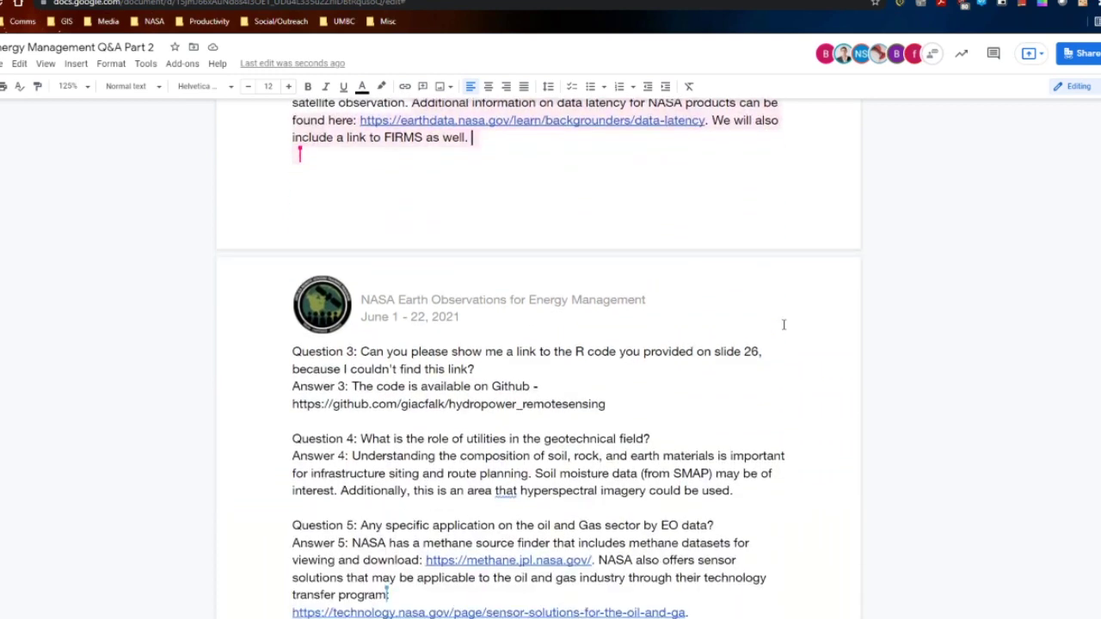
click(613, 336)
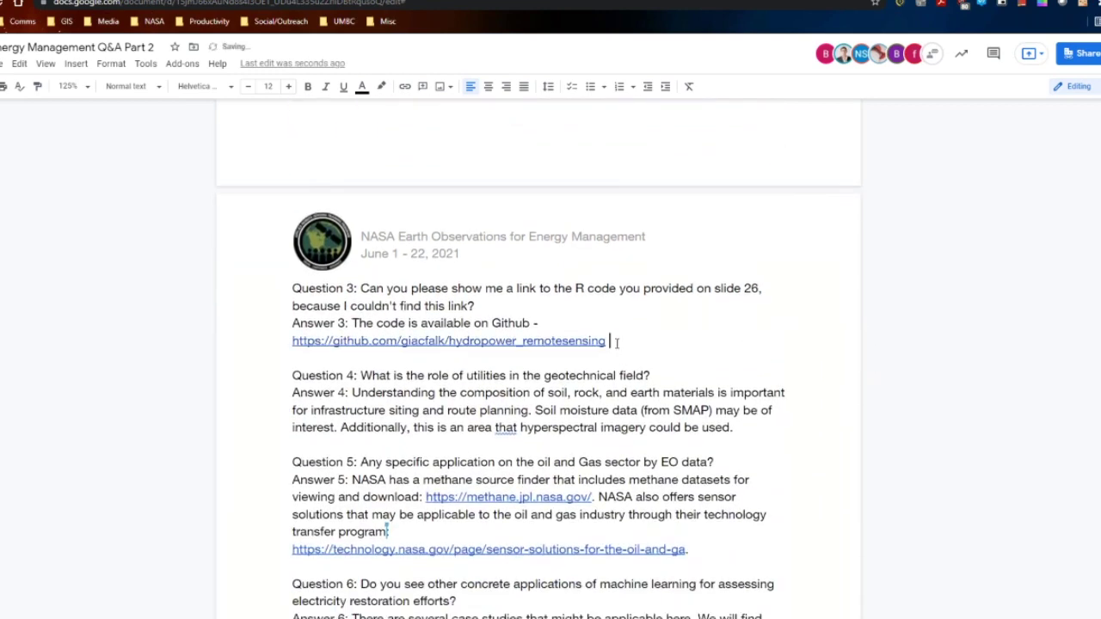
click(554, 324)
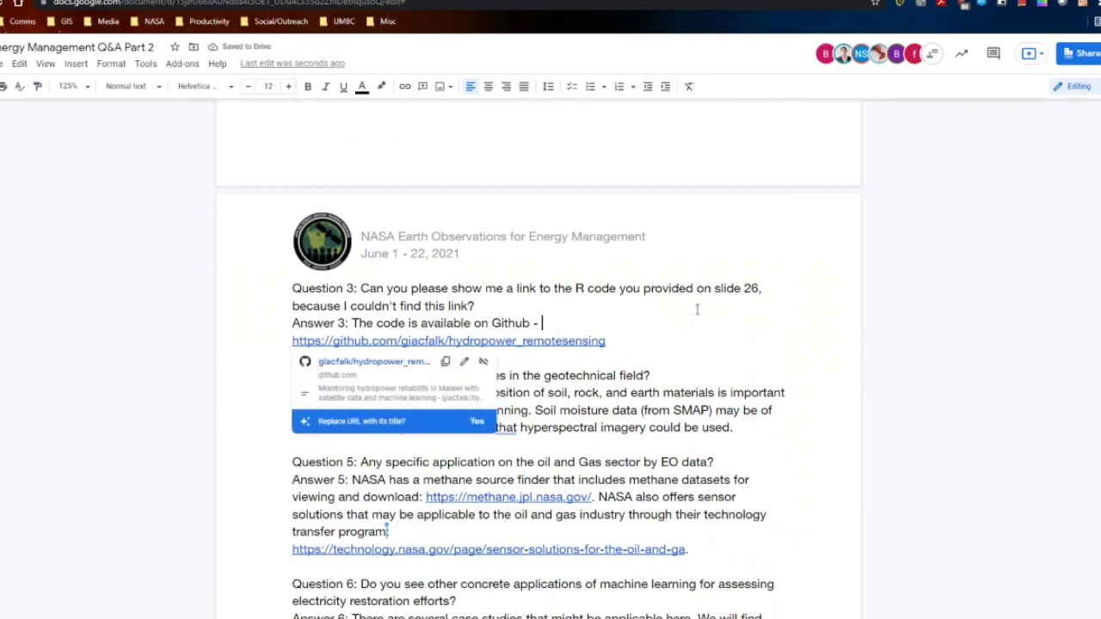
click(695, 307)
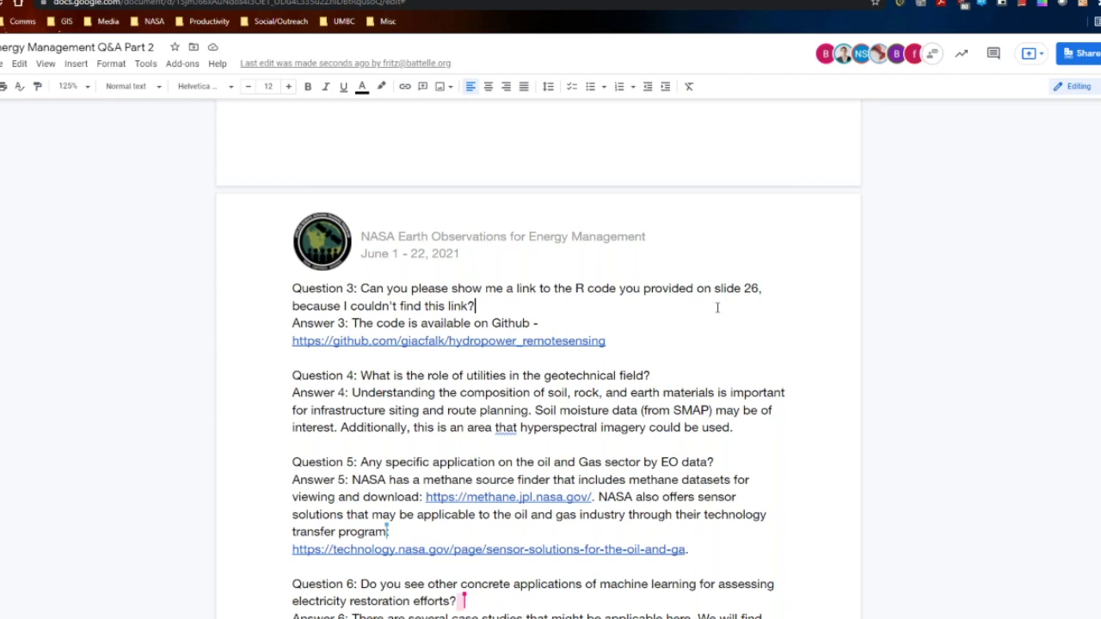
- Read through Questions 4 to 8 and their answers in the Q&A document
scroll(813, 389, down, 3)
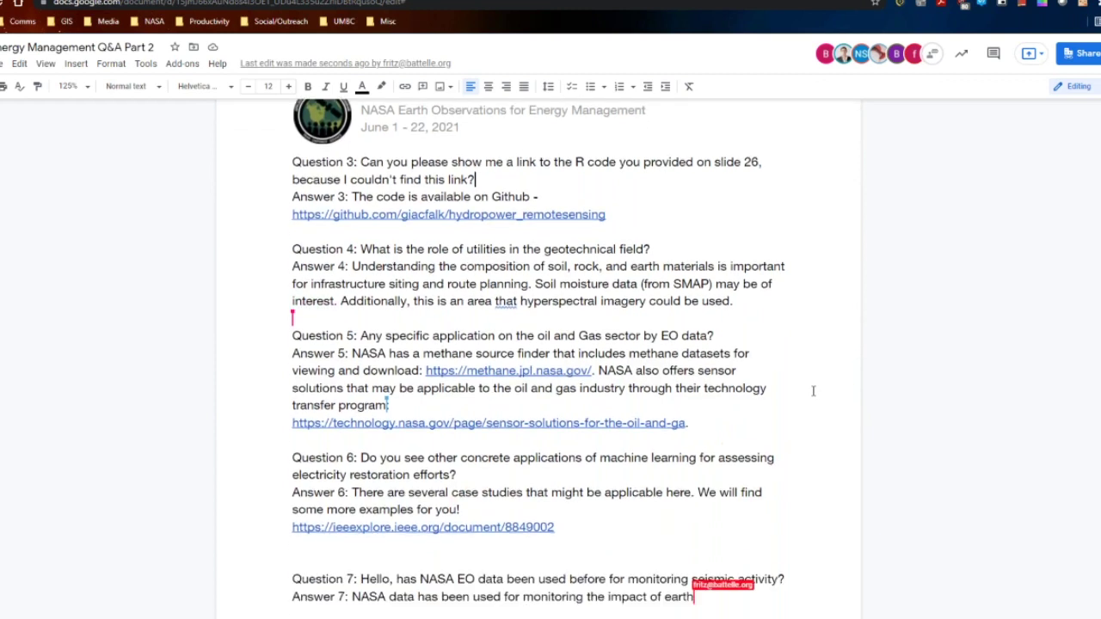
click(757, 300)
click(792, 263)
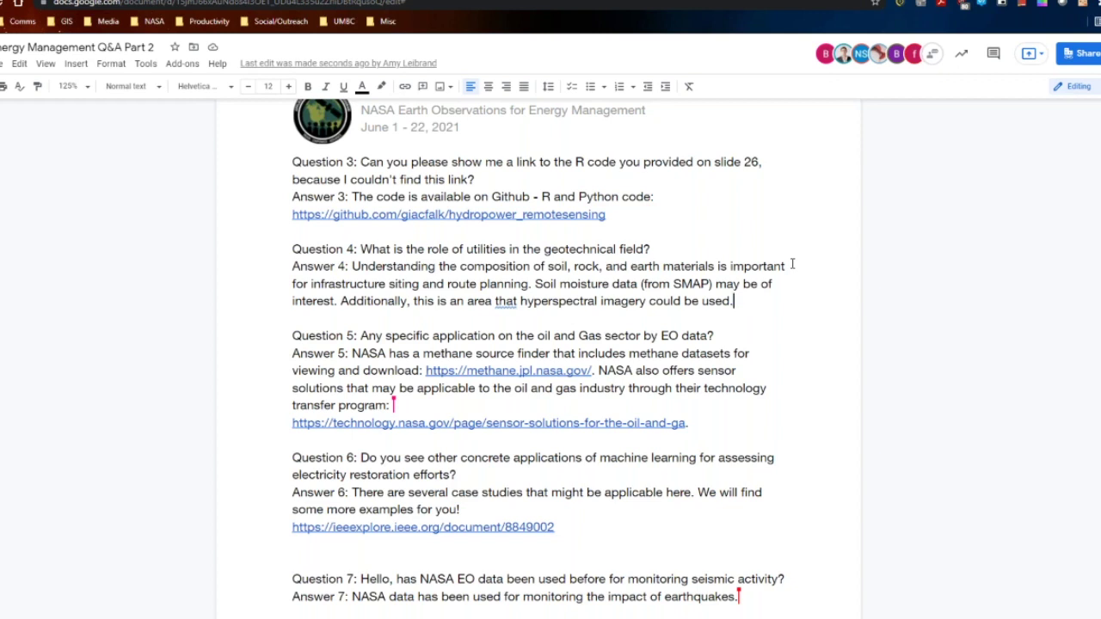
scroll(730, 397, down, 1)
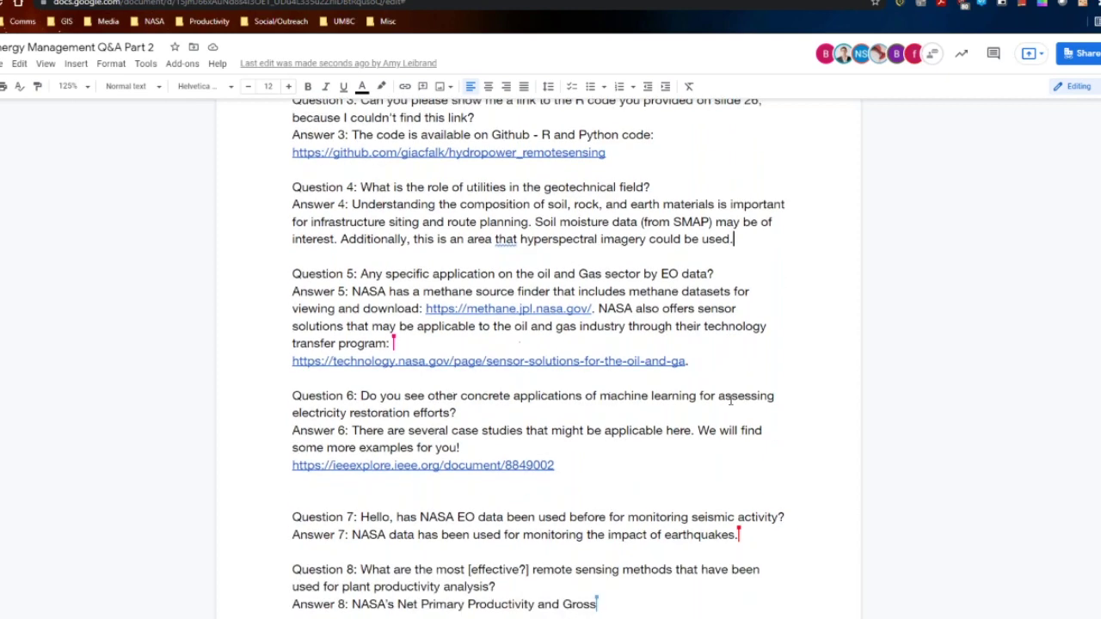
click(773, 351)
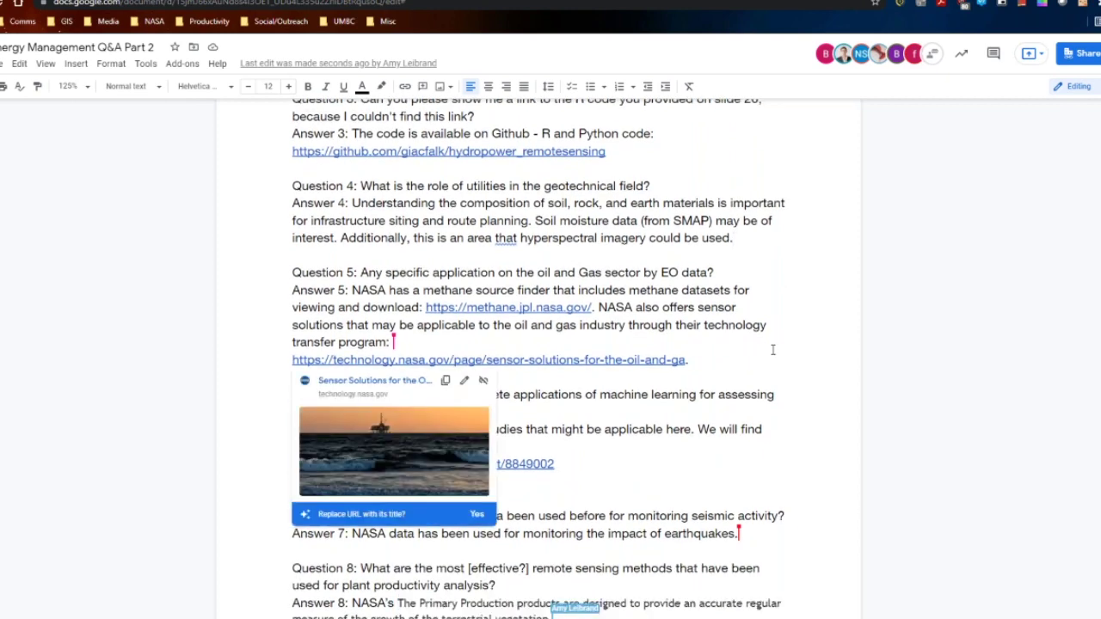
click(771, 324)
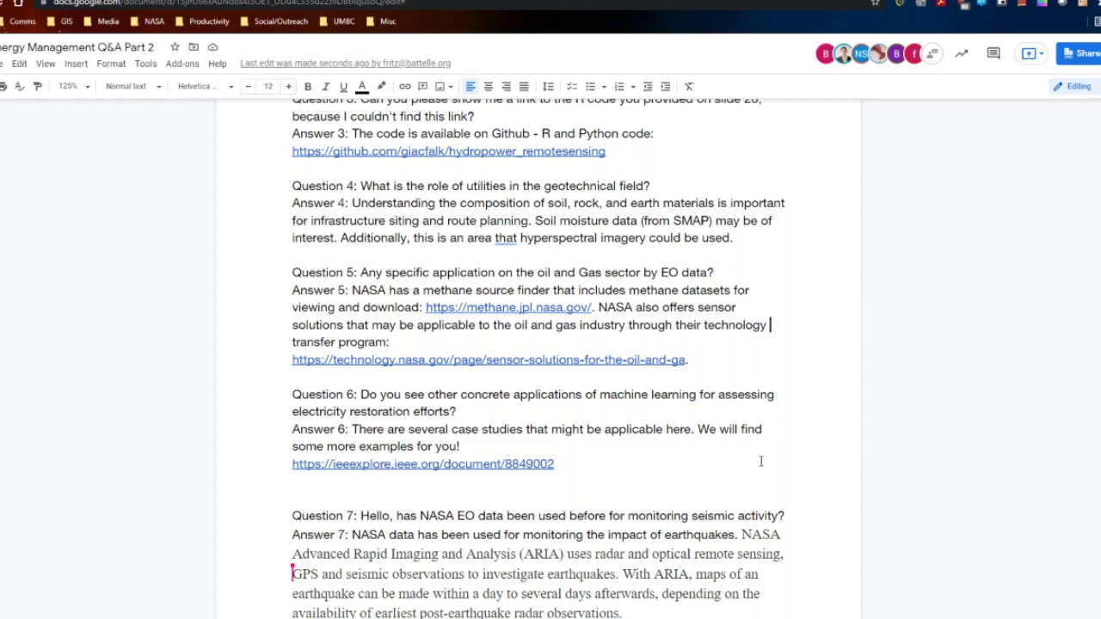
scroll(771, 473, down, 1)
scroll(774, 474, down, 1)
click(631, 317)
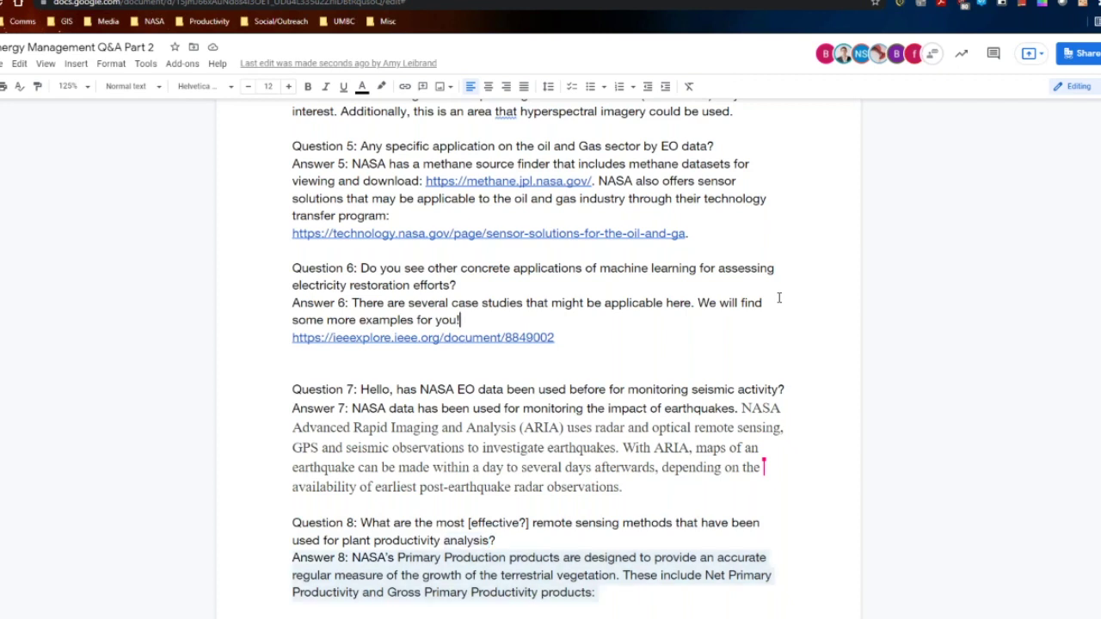
scroll(779, 297, down, 1)
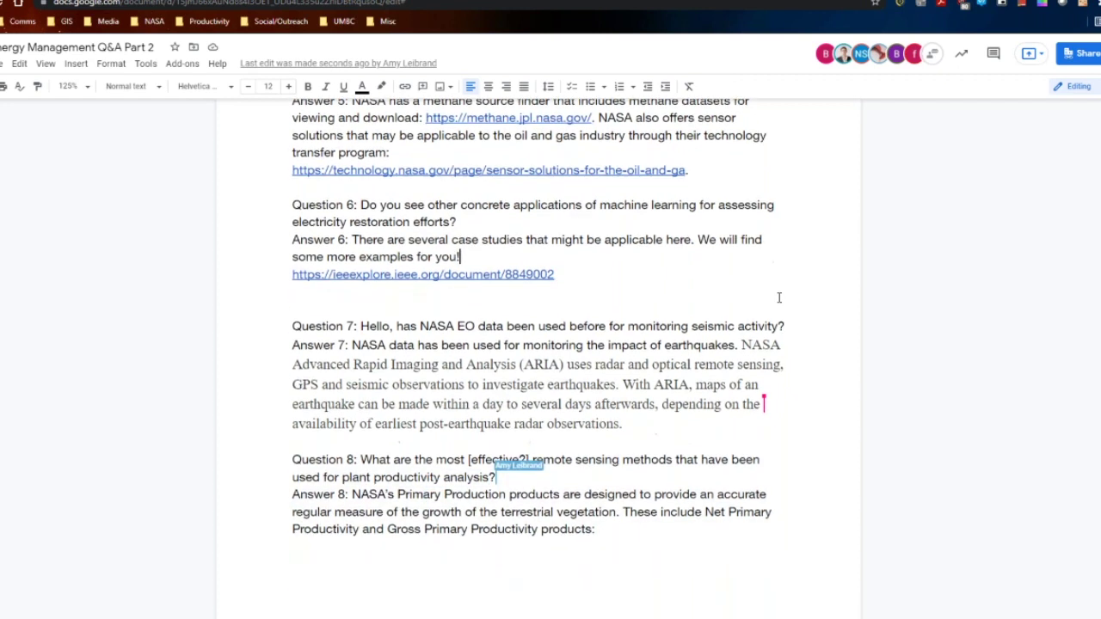
double_click(678, 417)
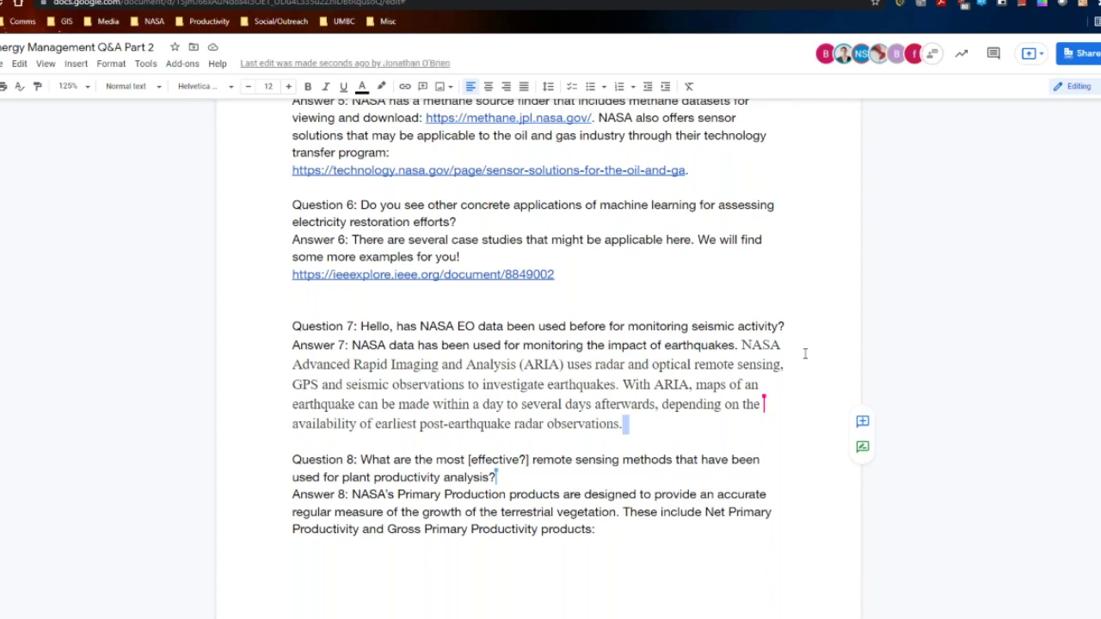
click(641, 425)
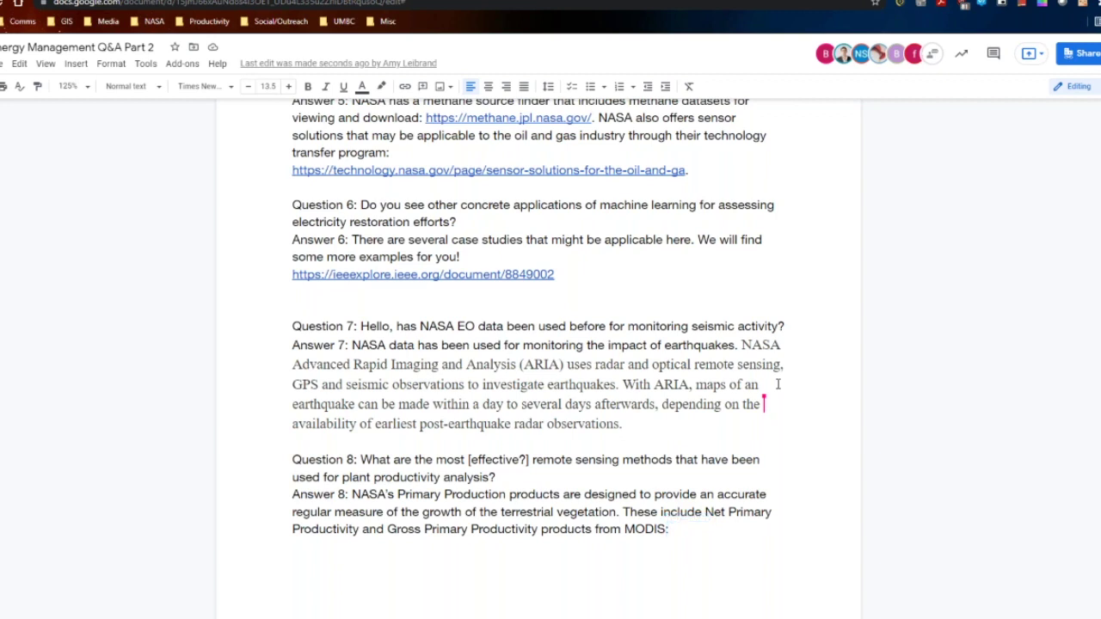
scroll(777, 383, down, 3)
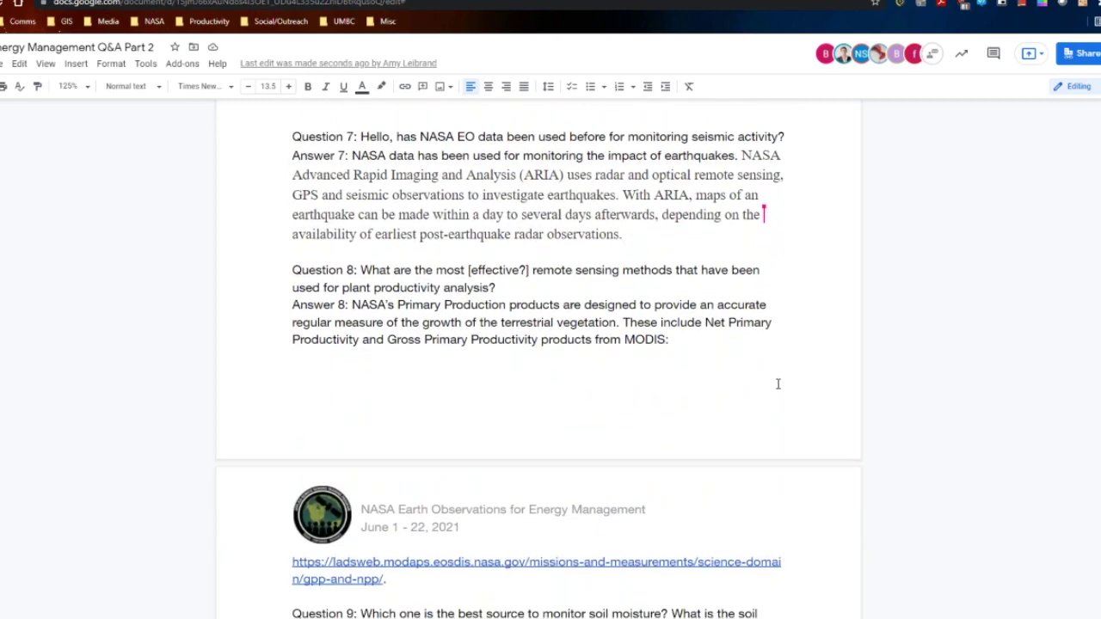
scroll(777, 383, down, 1)
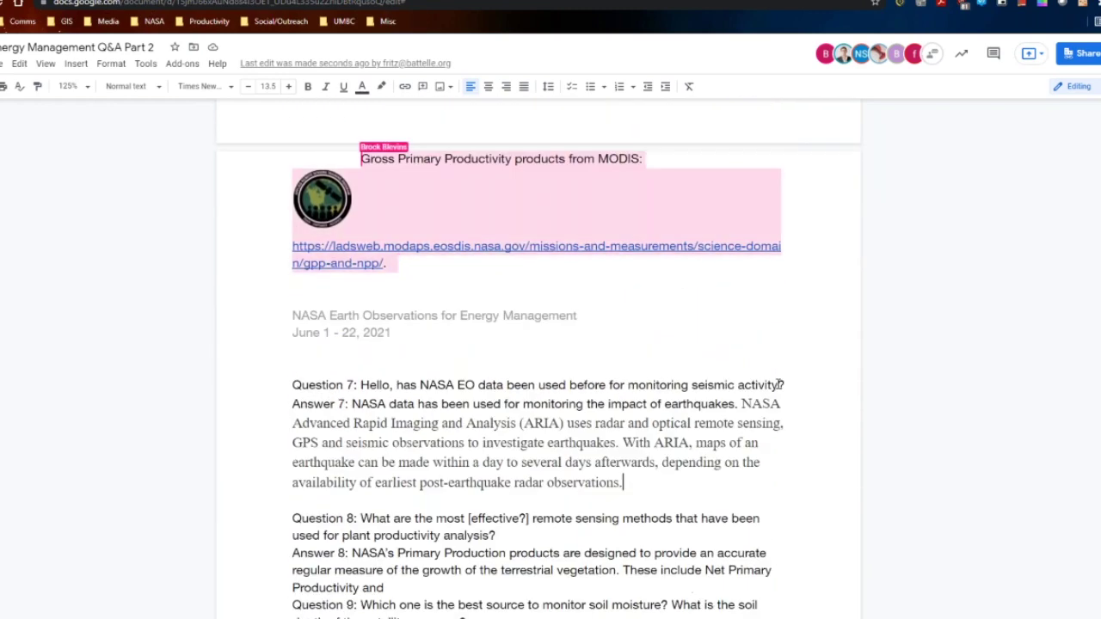
- Insert a blank line between Answer 8 and Question 9
scroll(778, 385, down, 5)
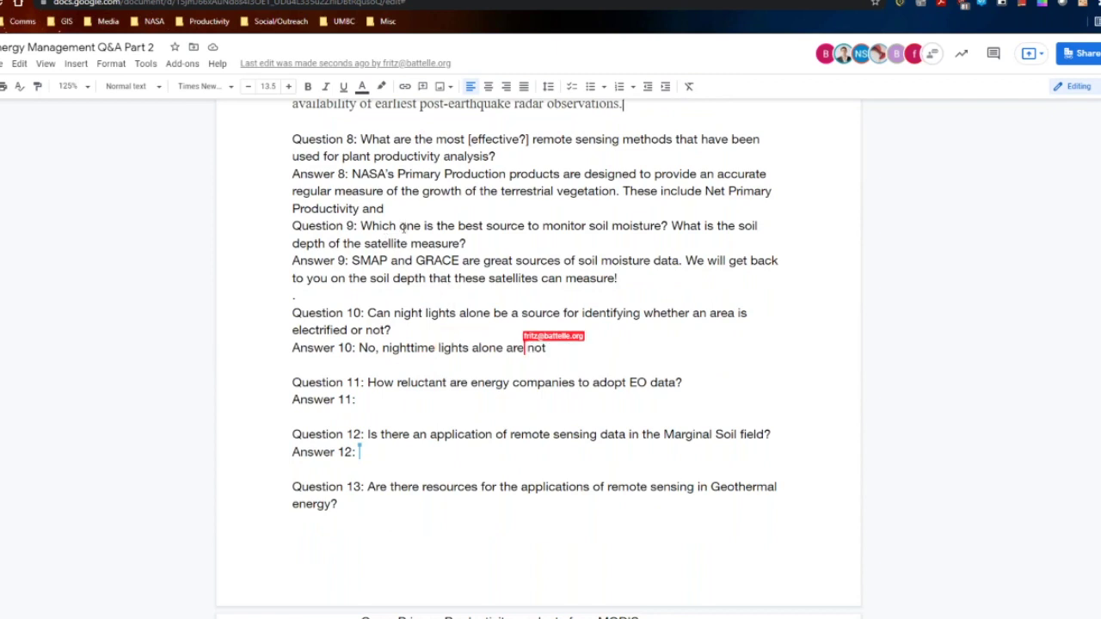
scroll(399, 236, up, 1)
click(389, 269)
key(Return)
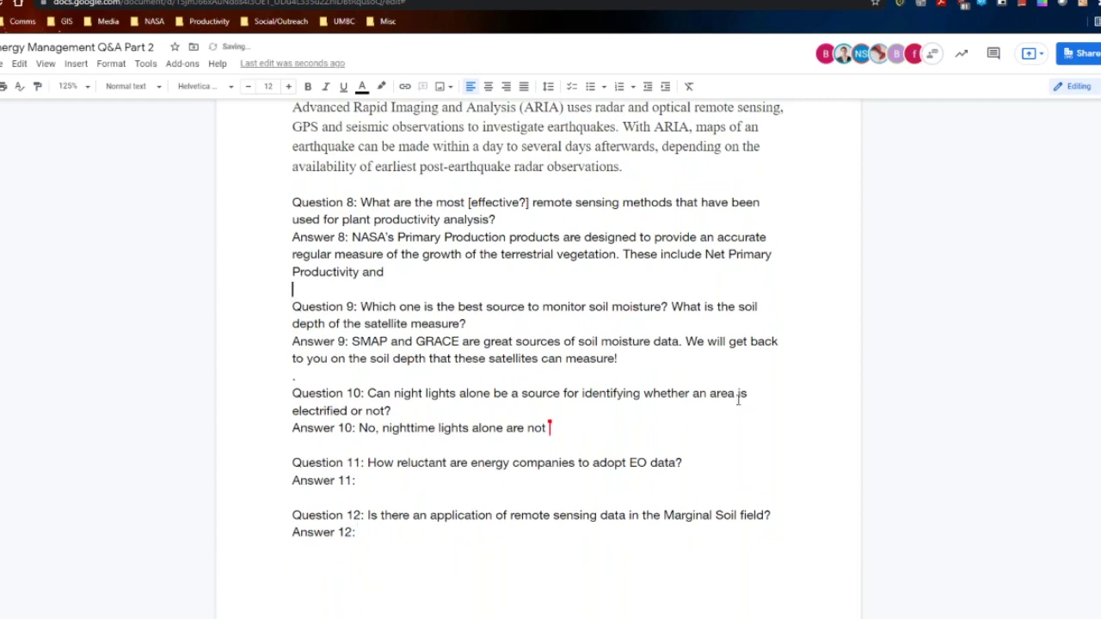
click(685, 354)
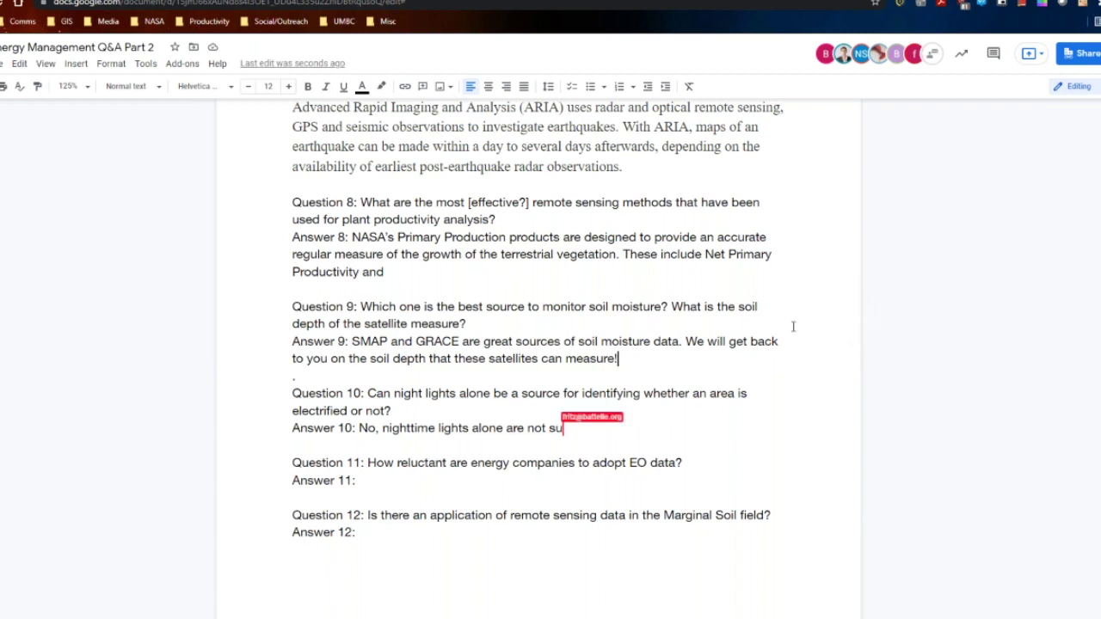
- Change "night lights" to "night time lights" in the text of Question 10
scroll(792, 325, down, 3)
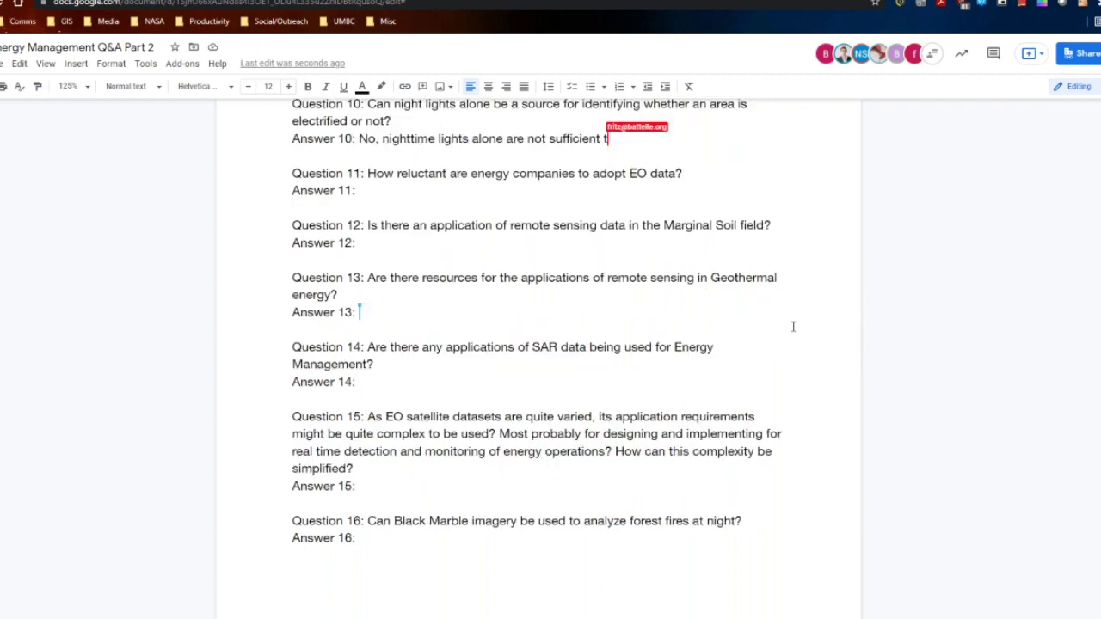
scroll(791, 324, up, 3)
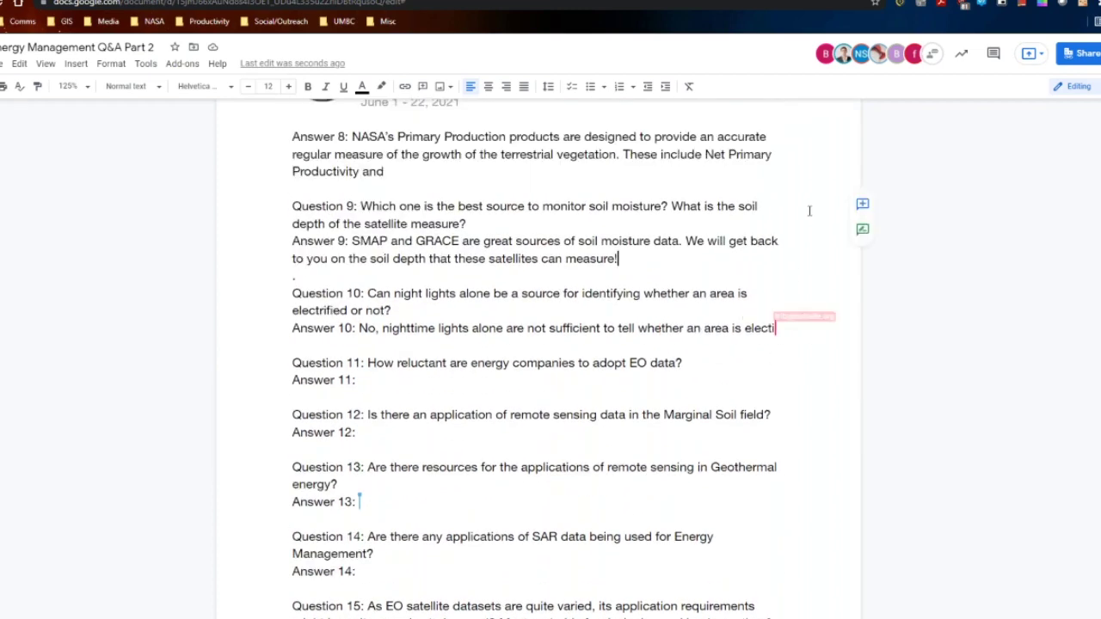
scroll(808, 211, up, 2)
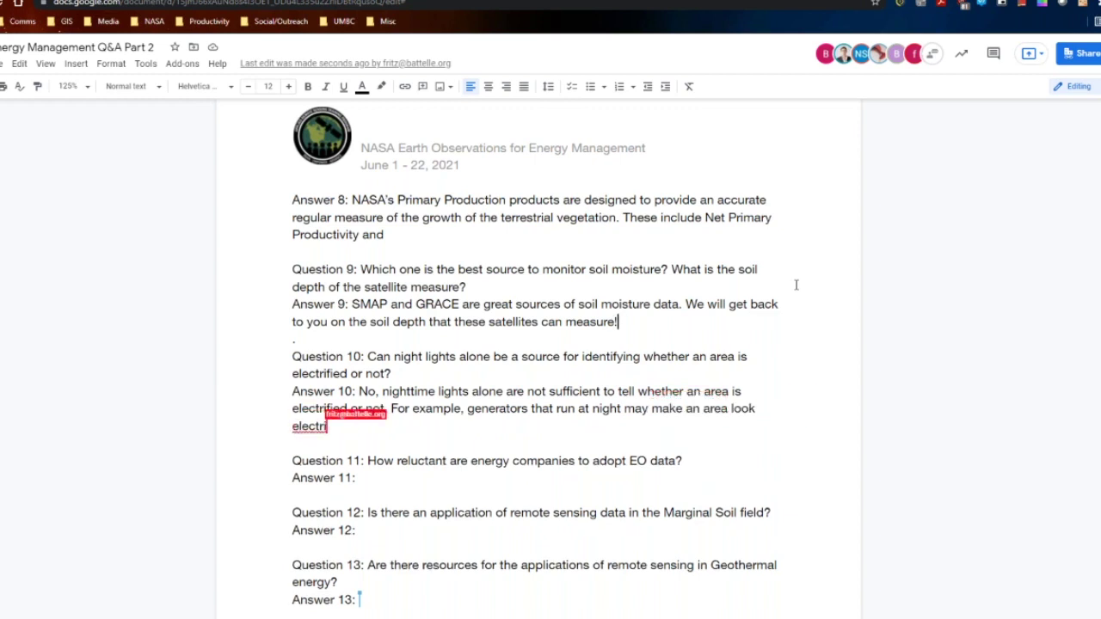
scroll(796, 284, down, 1)
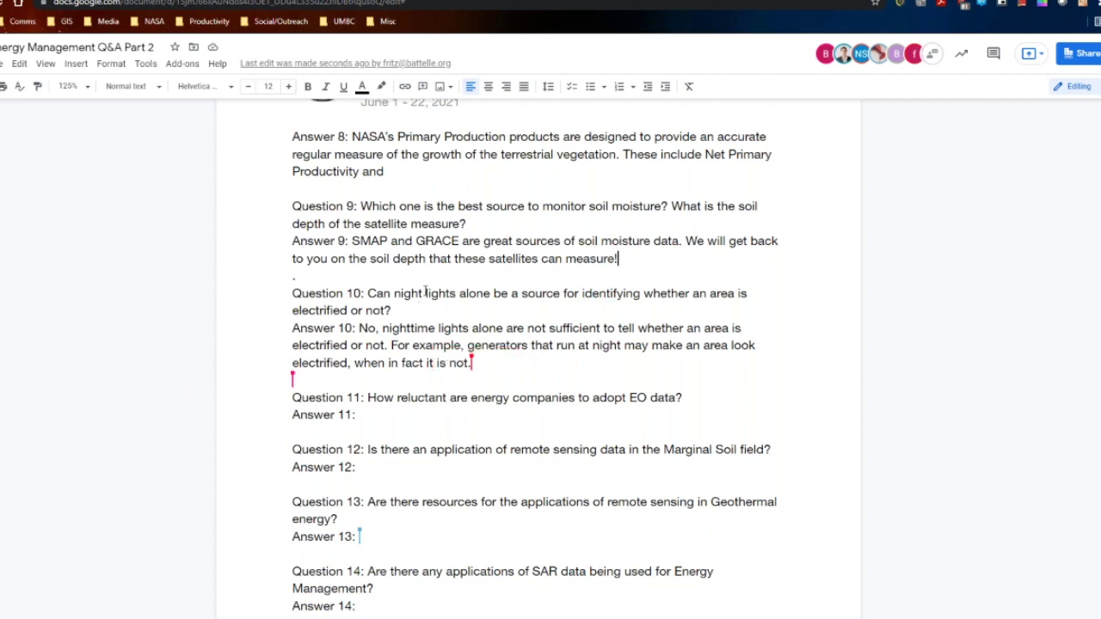
text(time)
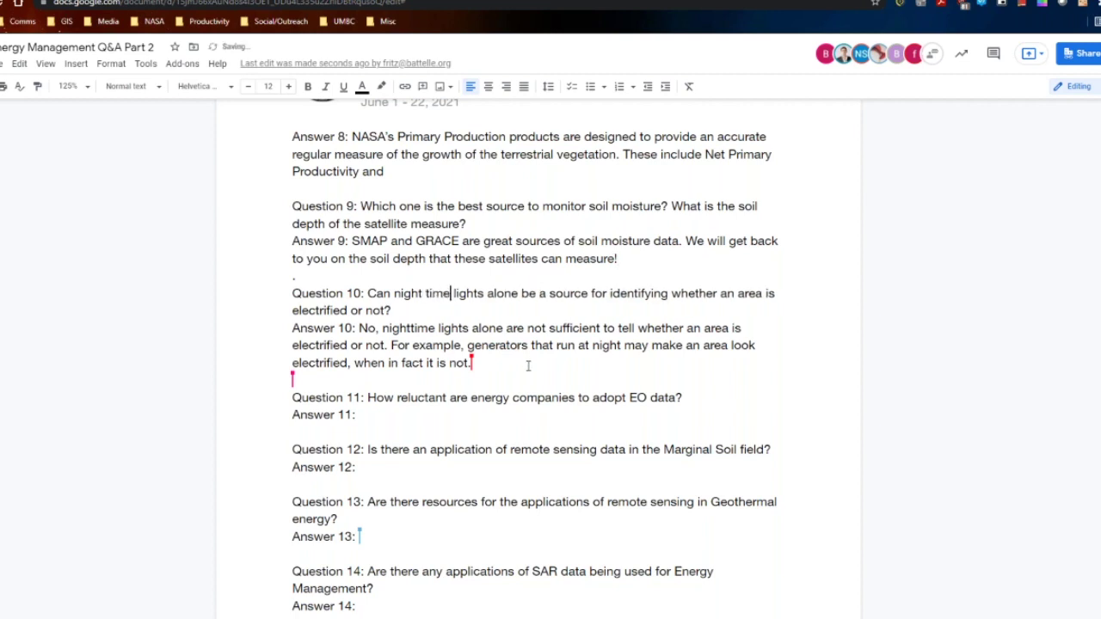
click(789, 340)
click(786, 325)
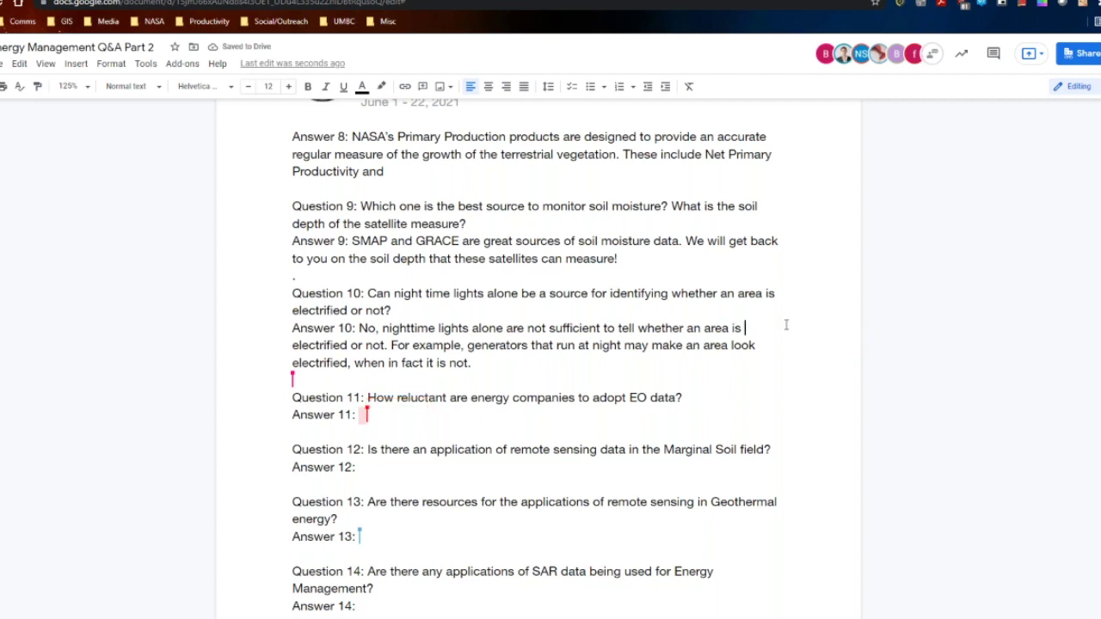
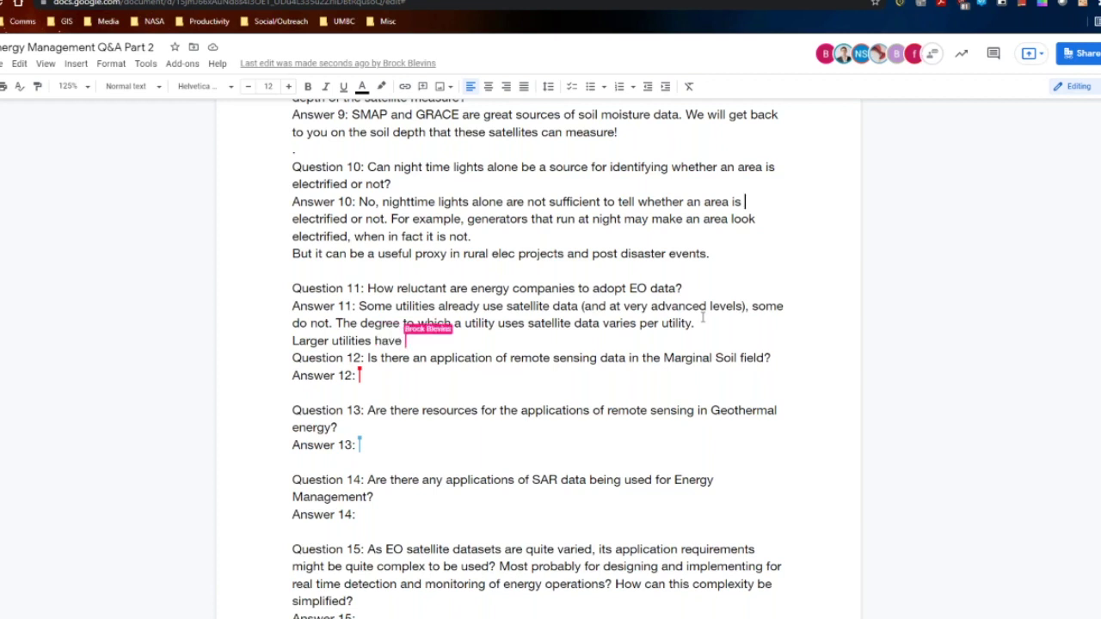
- Insert a blank line before Question 12 and correct the misspelled "form" to "from" in Answer 11
click(285, 358)
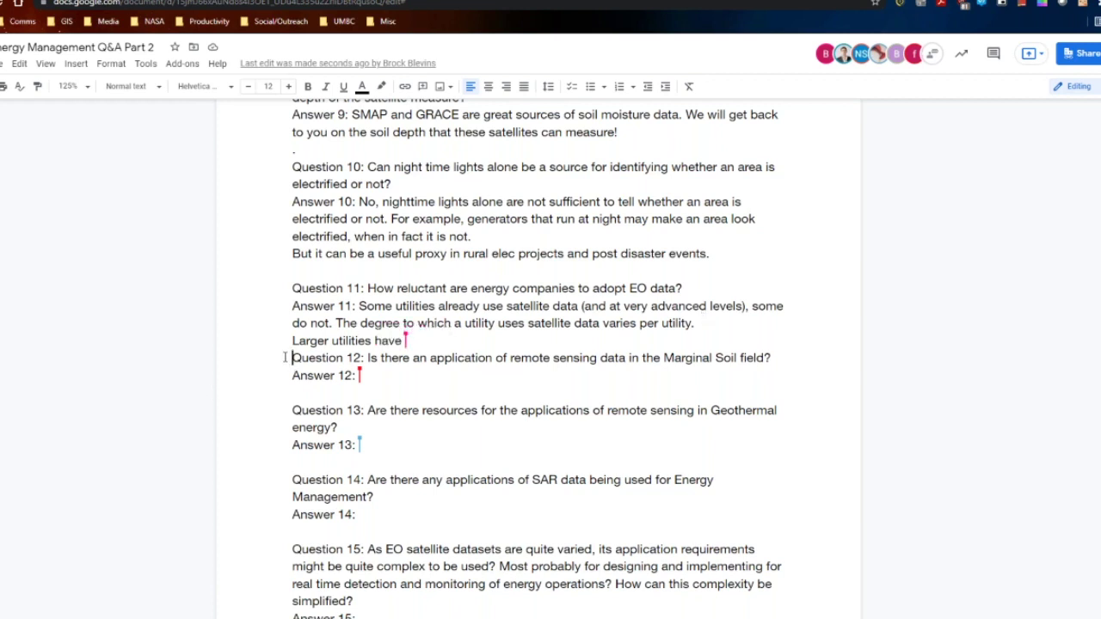
key(Return)
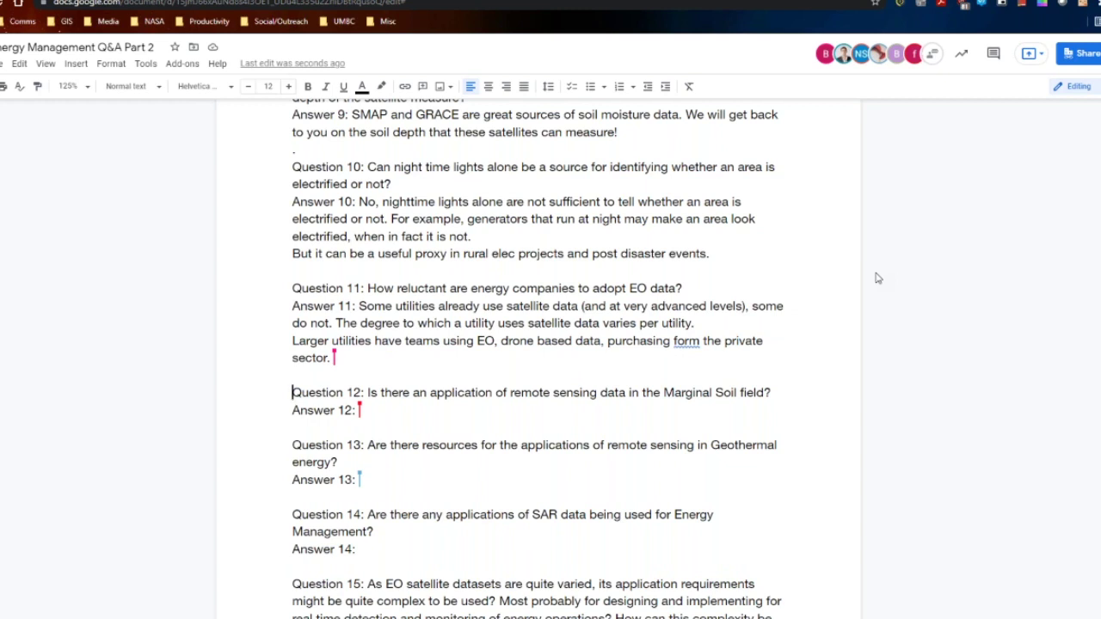
click(687, 341)
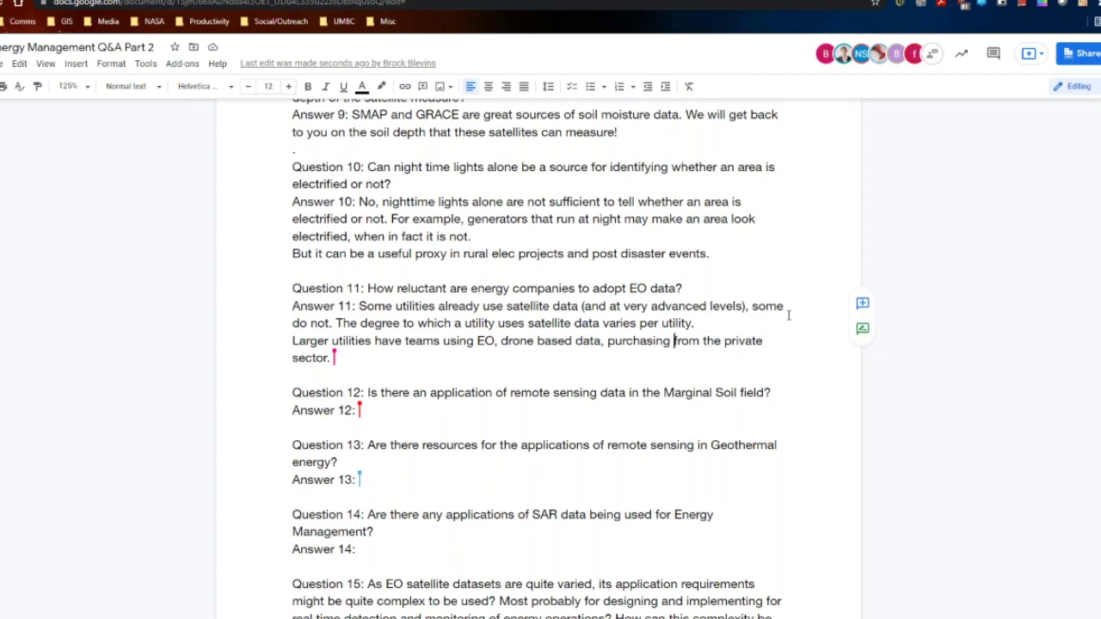
click(673, 341)
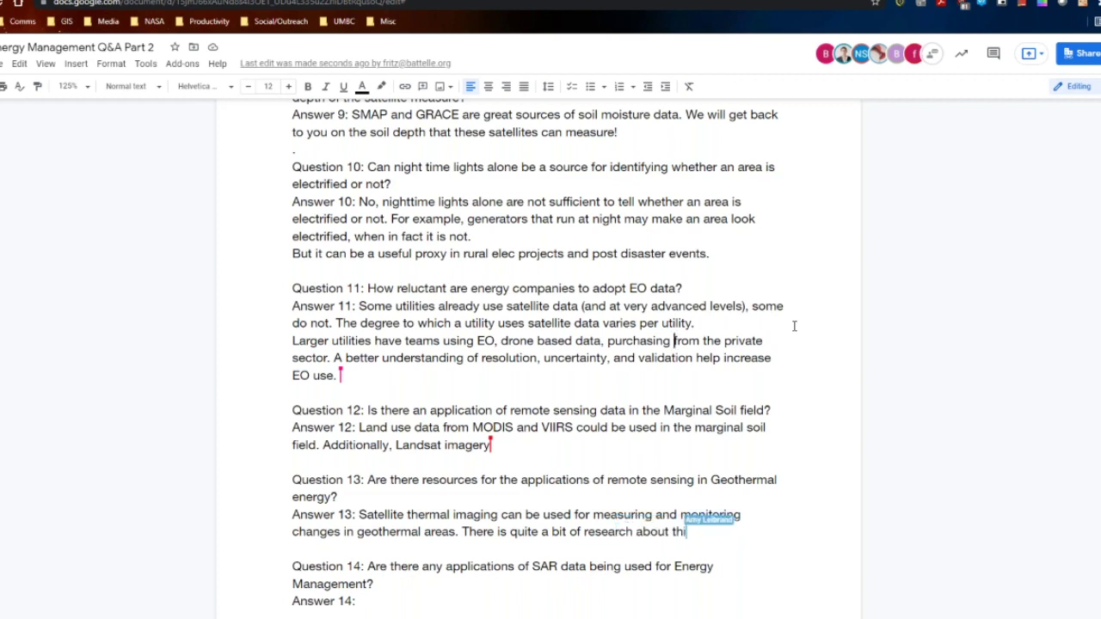
- Enter "We will look into this further." as the answer to Question 14 on SAR data applications
scroll(360, 373, down, 3)
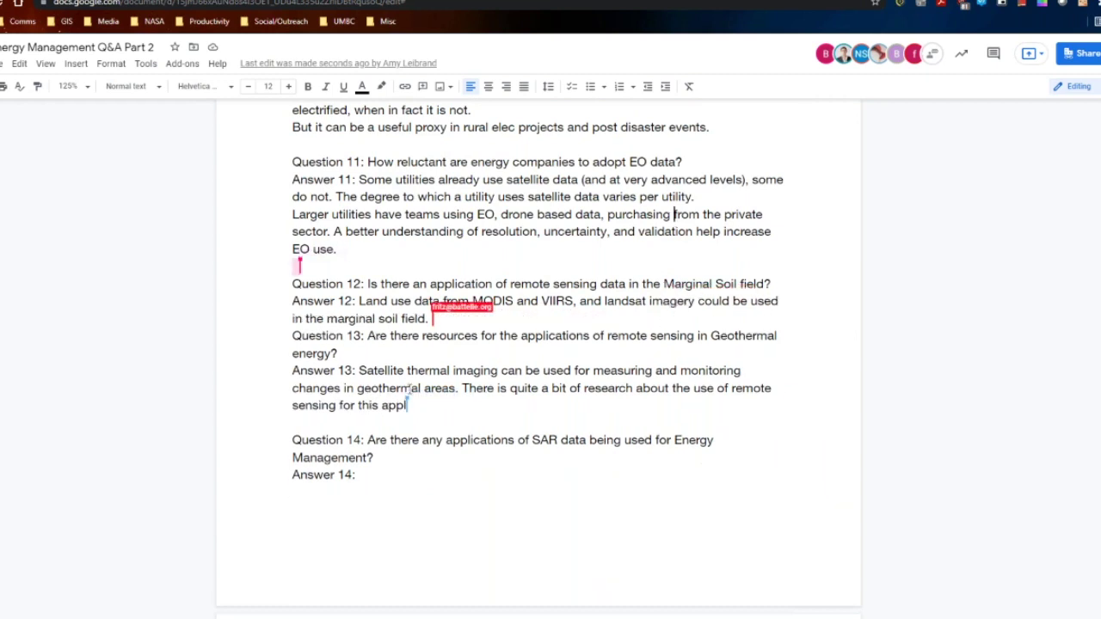
click(471, 319)
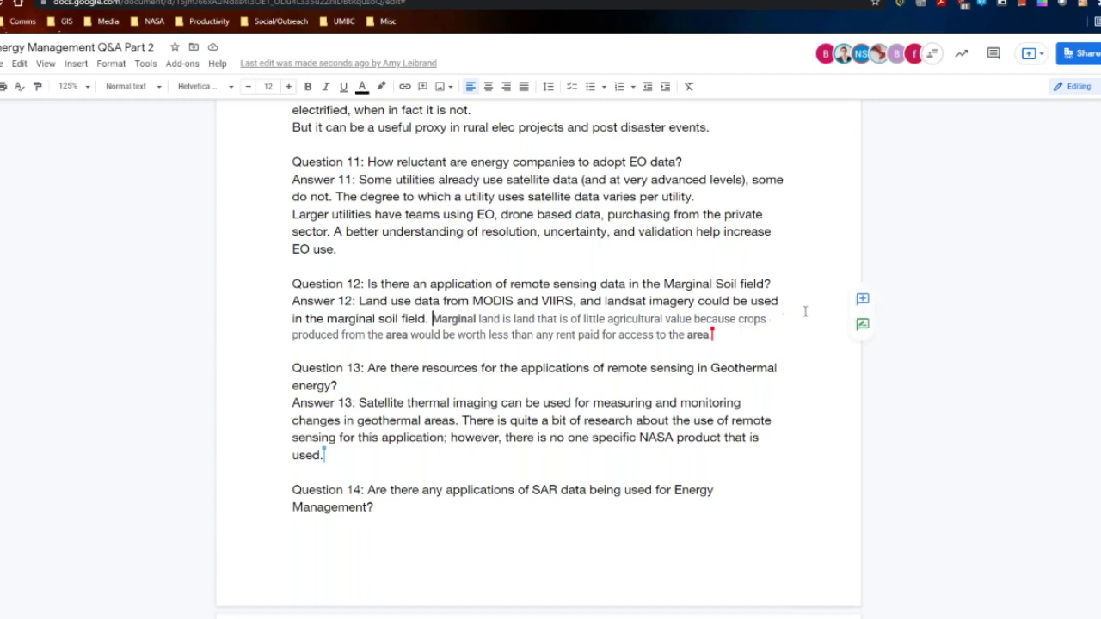
scroll(804, 311, down, 3)
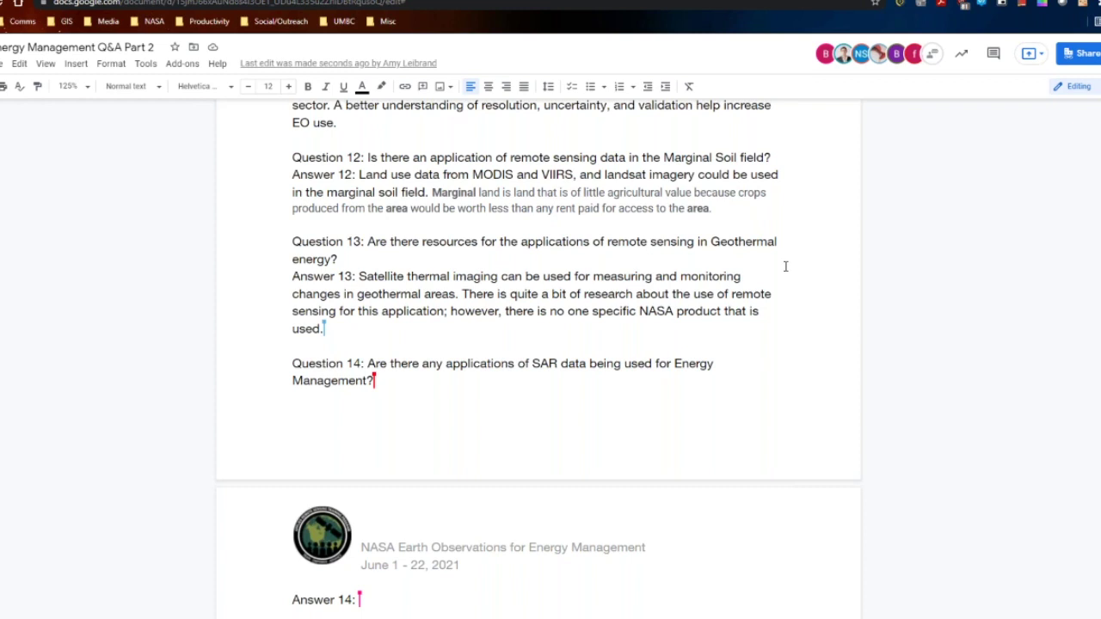
scroll(674, 314, down, 3)
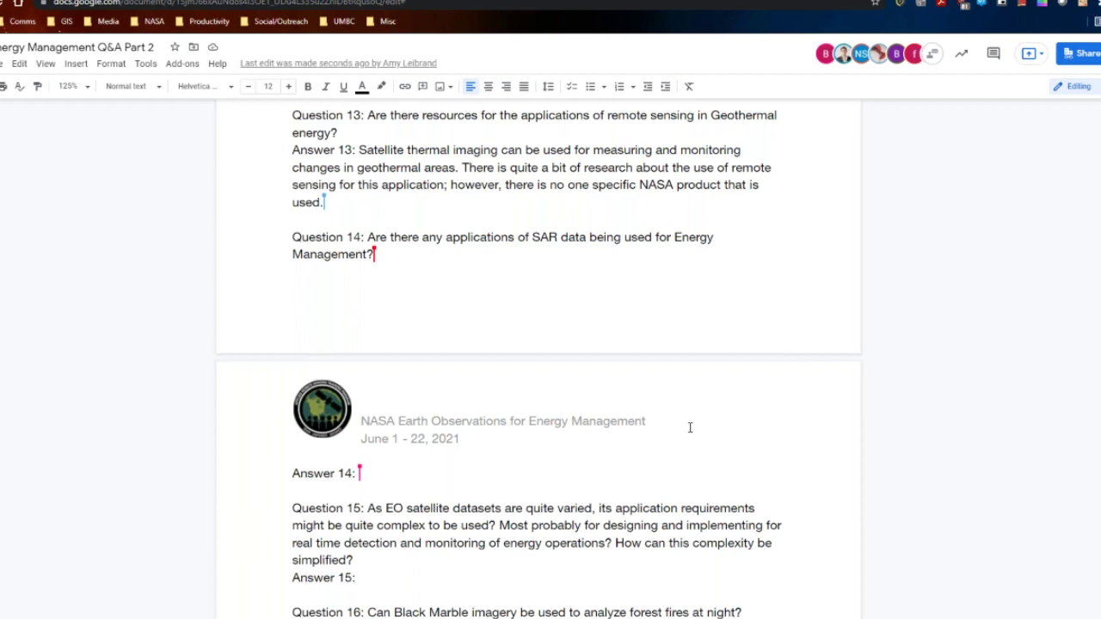
text(We )
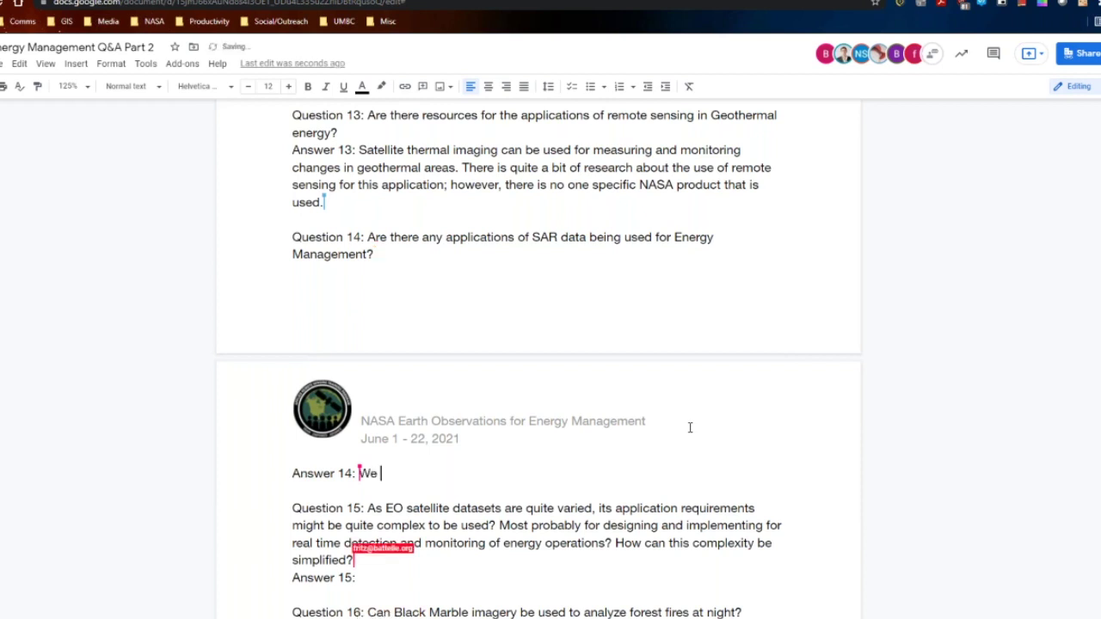
text(will look )
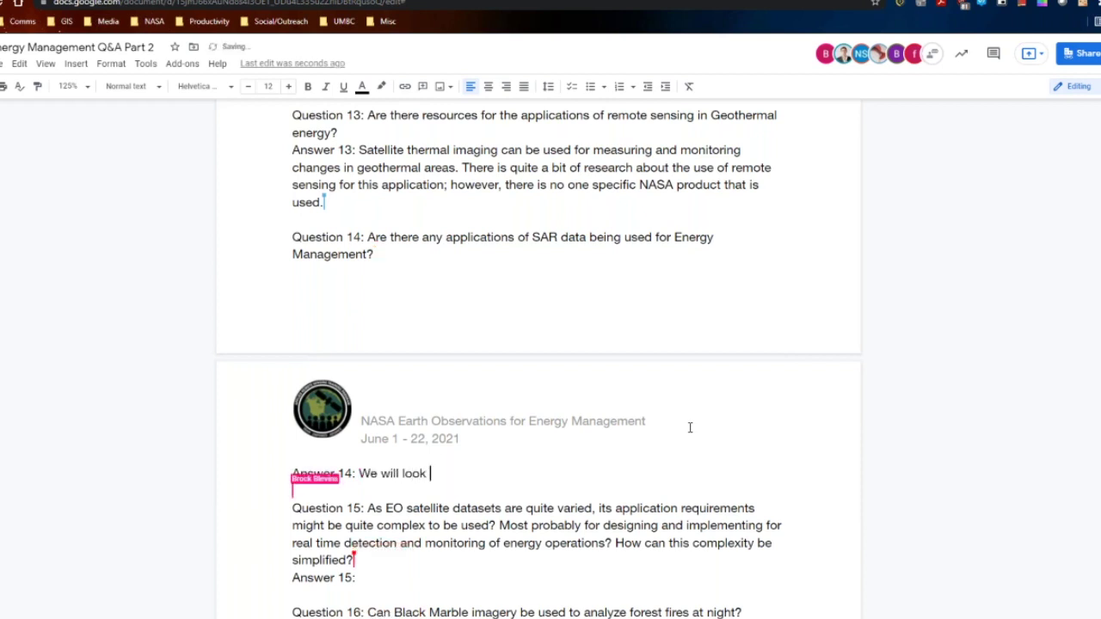
text(into this f)
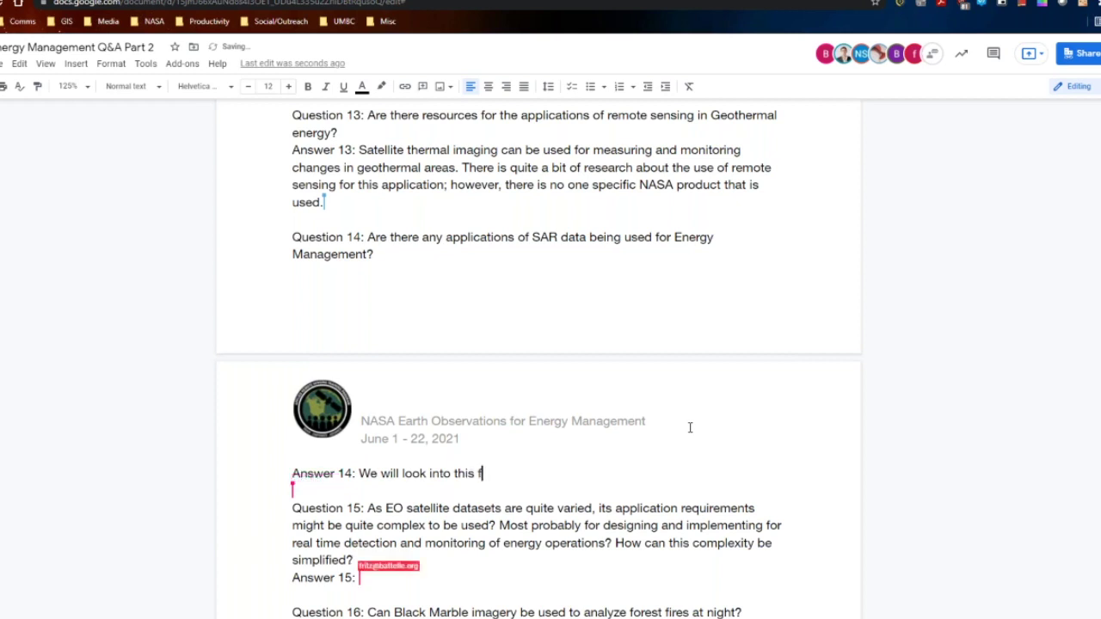
text(urther.)
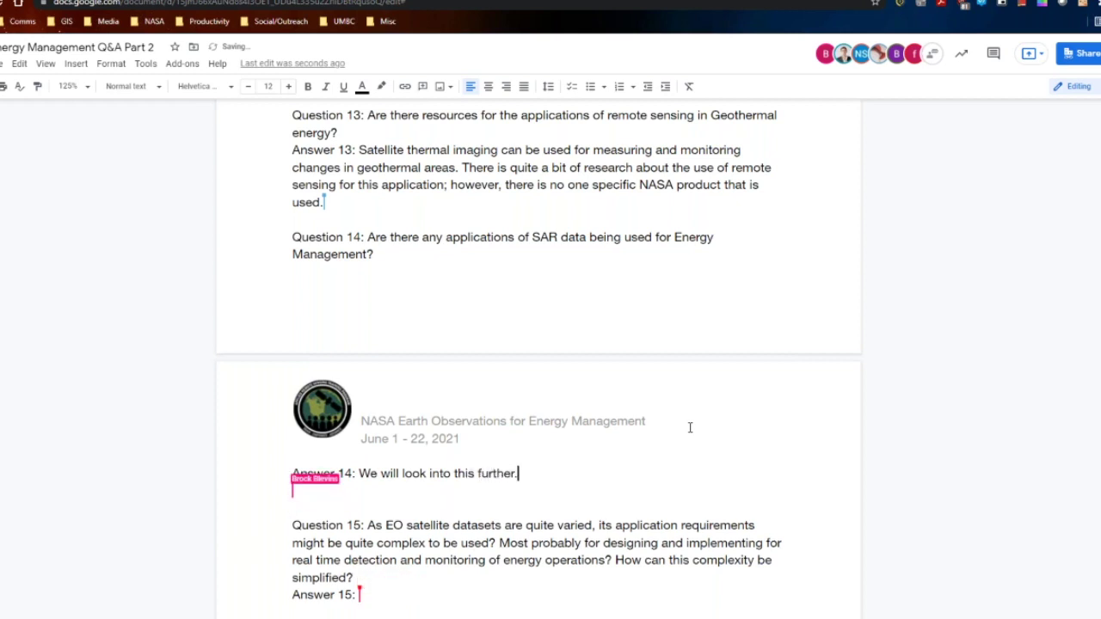
- Introduce the migrating-birds URL in Answer 22 with "This link uses Landsat imagery for this particular application:"
scroll(690, 427, down, 1)
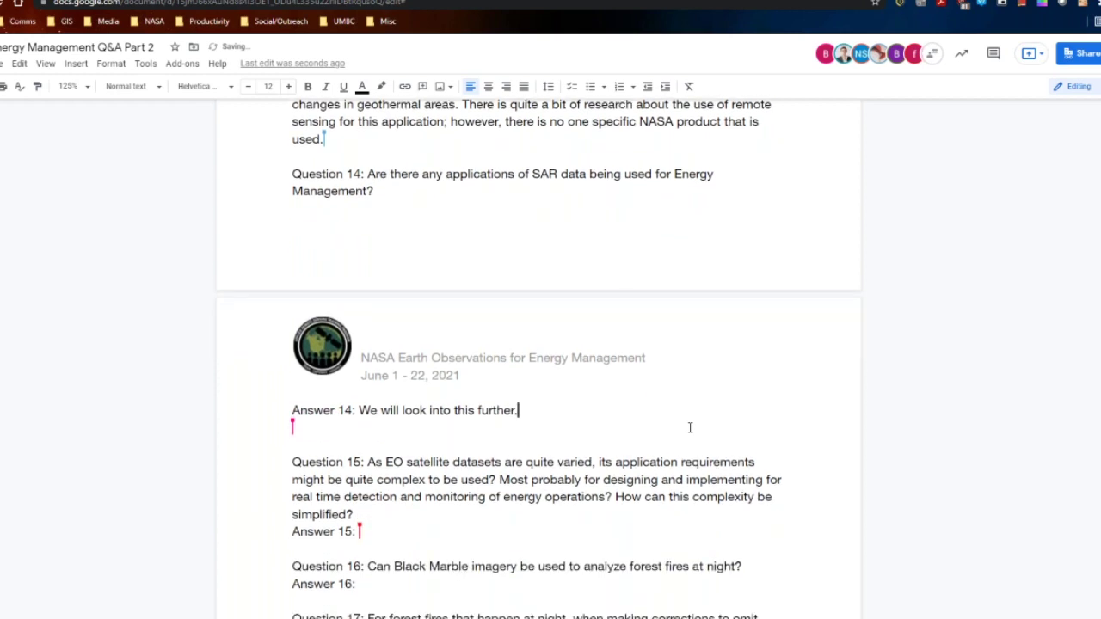
scroll(689, 427, down, 2)
scroll(690, 427, down, 2)
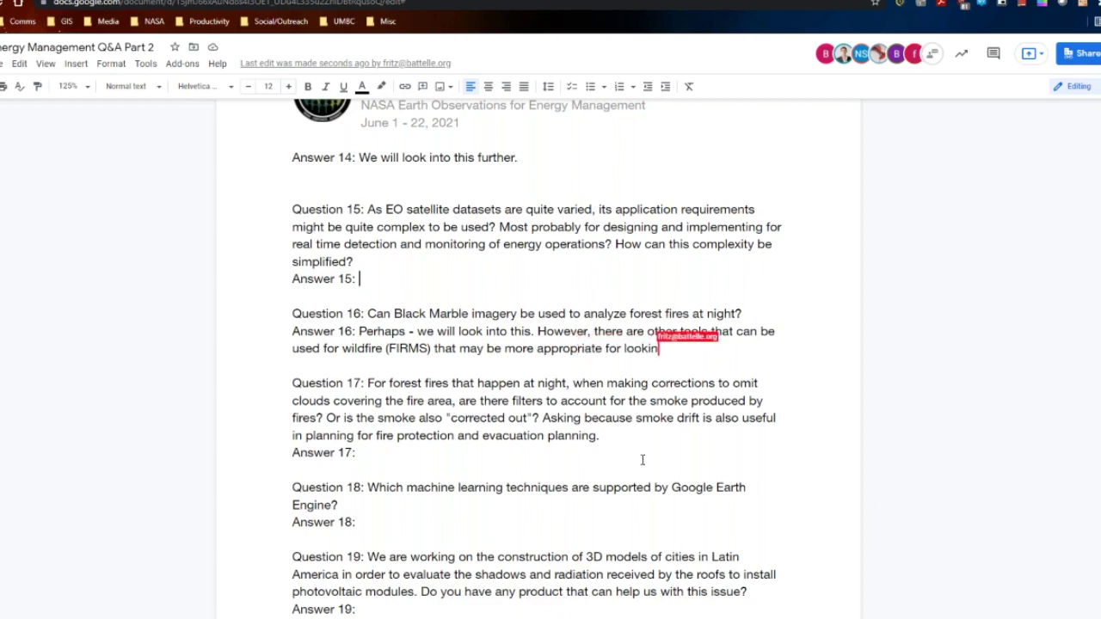
scroll(641, 460, down, 3)
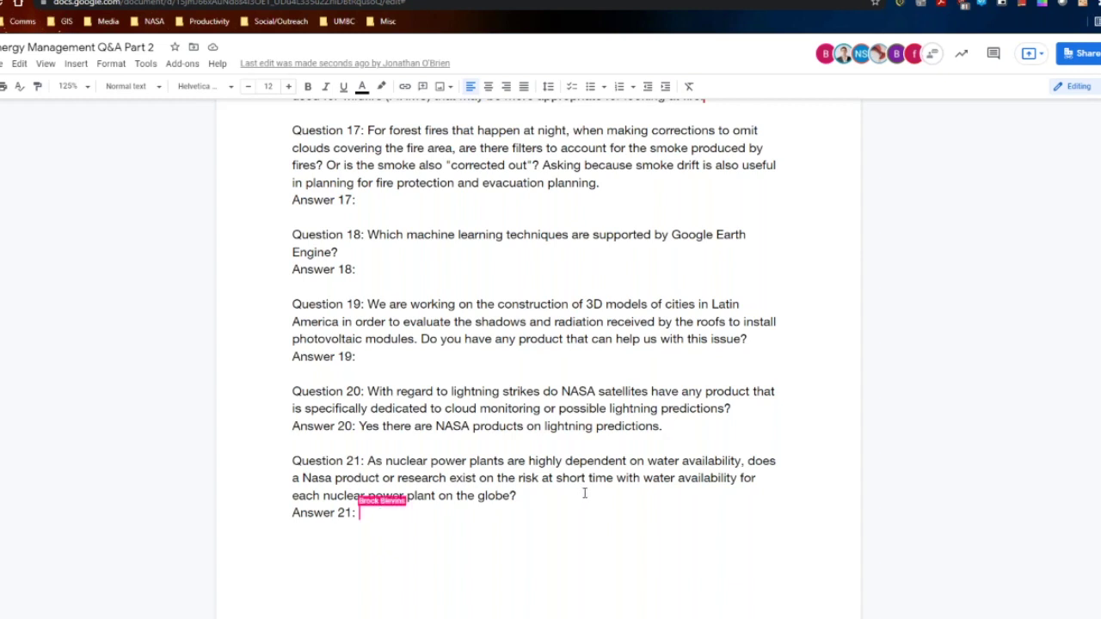
scroll(908, 389, down, 2)
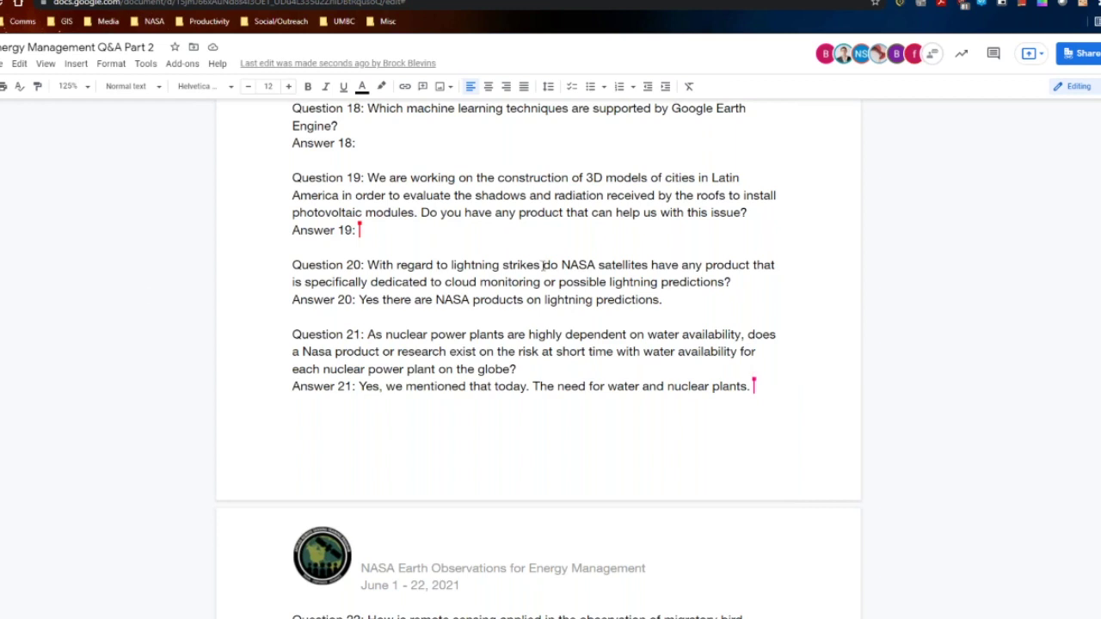
scroll(543, 266, down, 3)
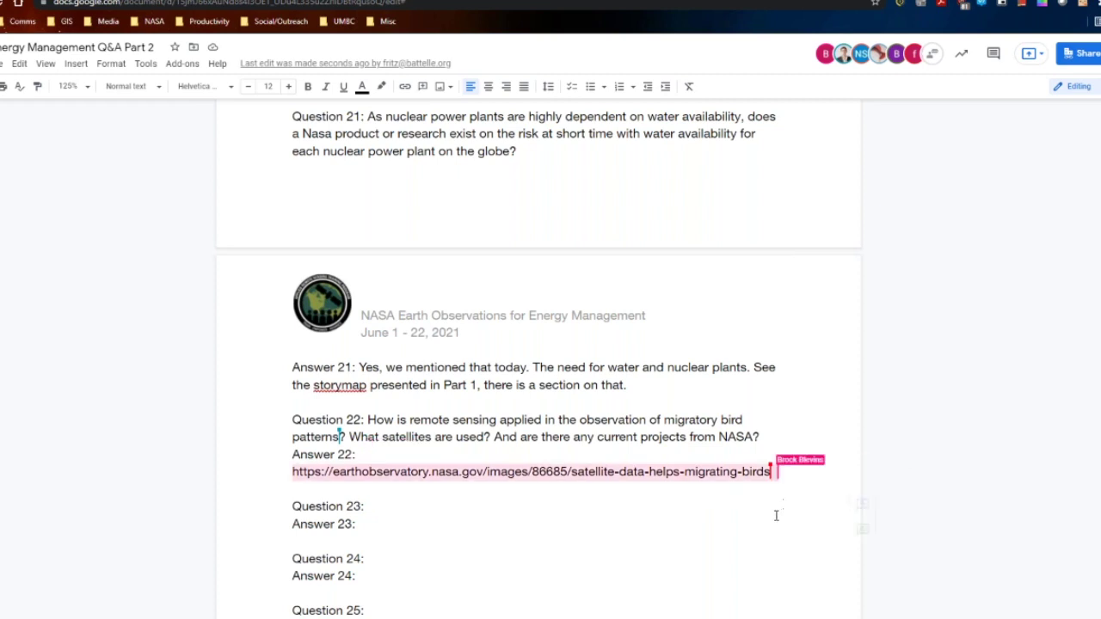
click(374, 453)
text(This link uses Landsat imagery for this particular applicatio)
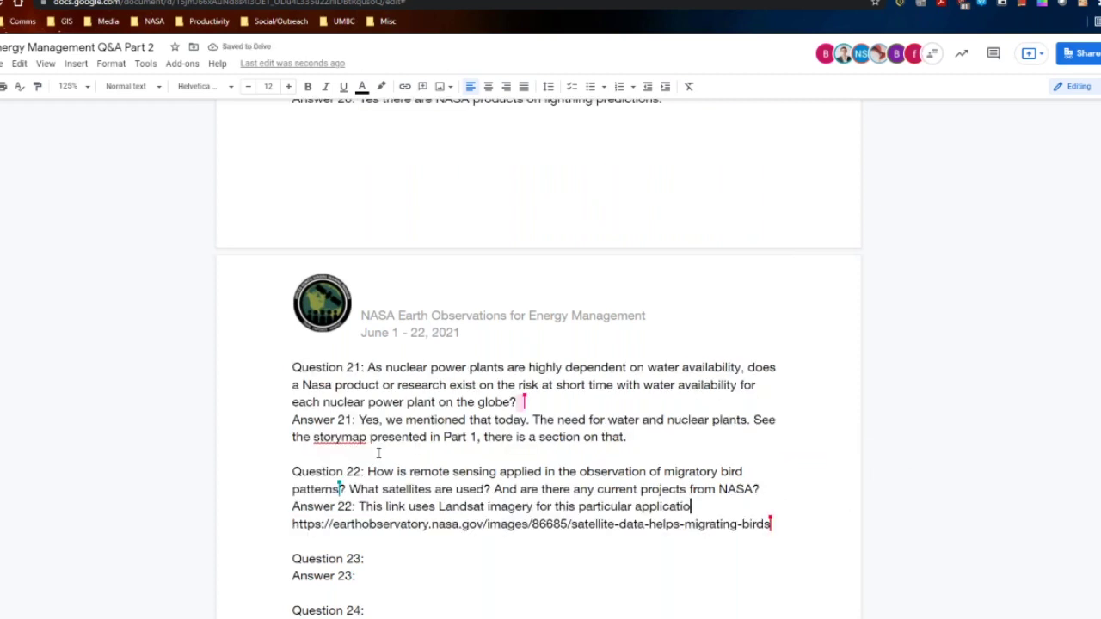
text(.:)
key(BackSpace)
key(BackSpace)
text(n:)
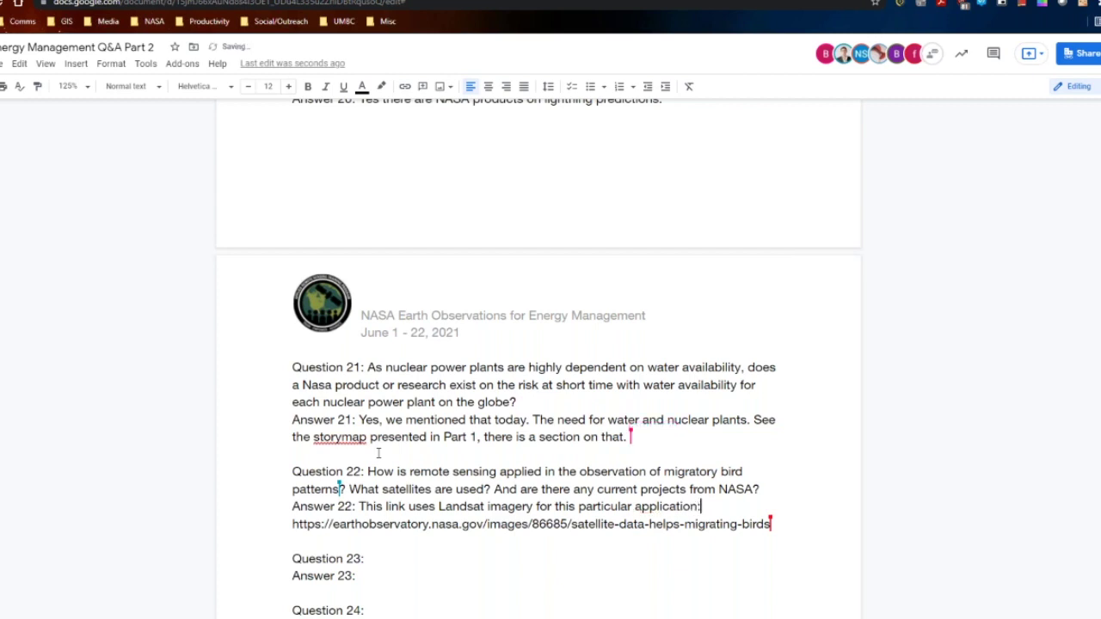
- Turn the migrating-birds URL in Answer 22 into an active hyperlink on its own line
click(292, 524)
key(BackSpace)
key(Return)
click(783, 526)
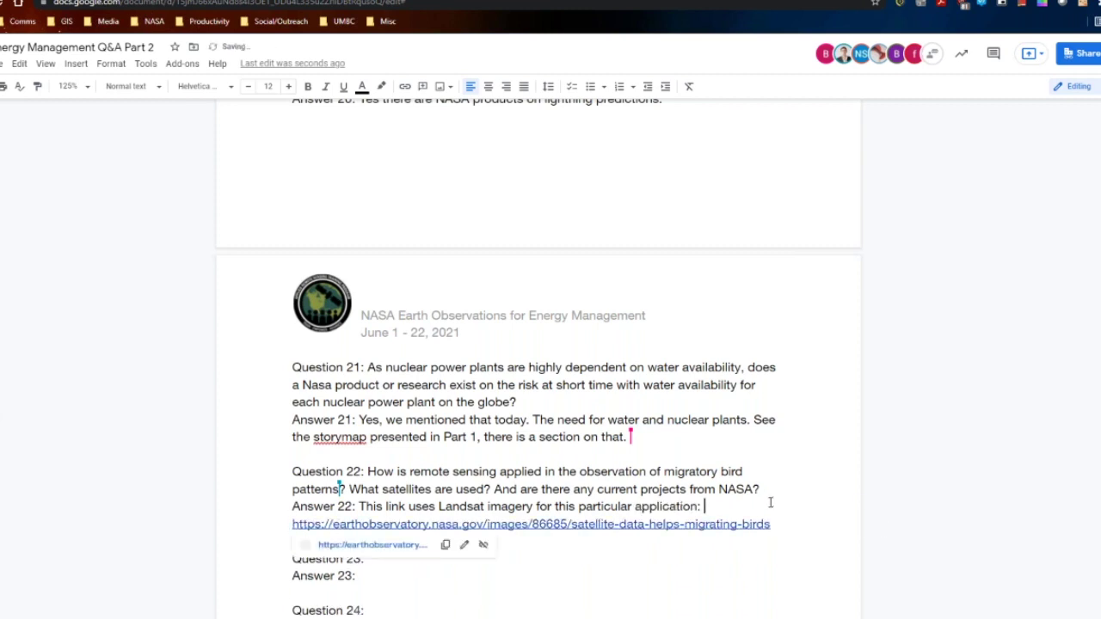
click(784, 460)
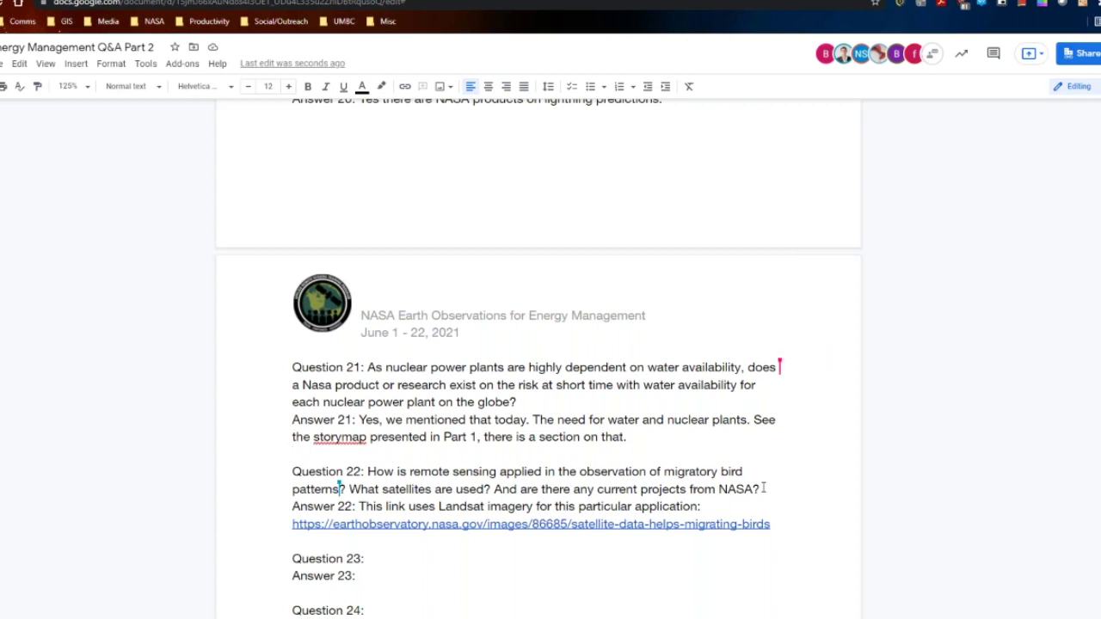
- Return to the beginning of the document to view Question 1 and its answer
scroll(762, 487, up, 6)
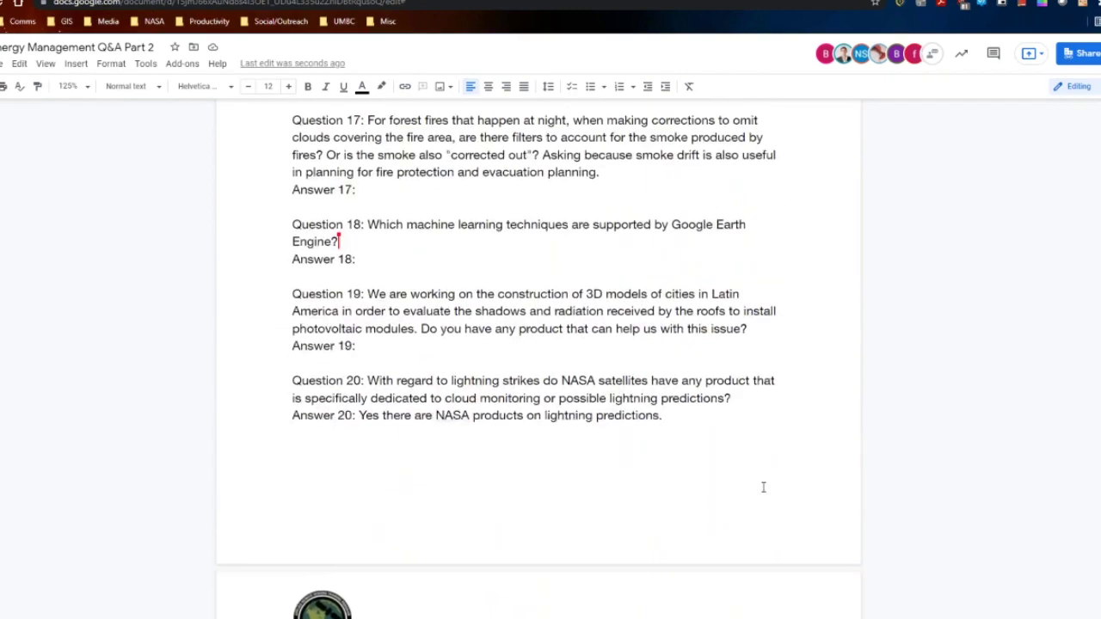
scroll(763, 487, up, 10)
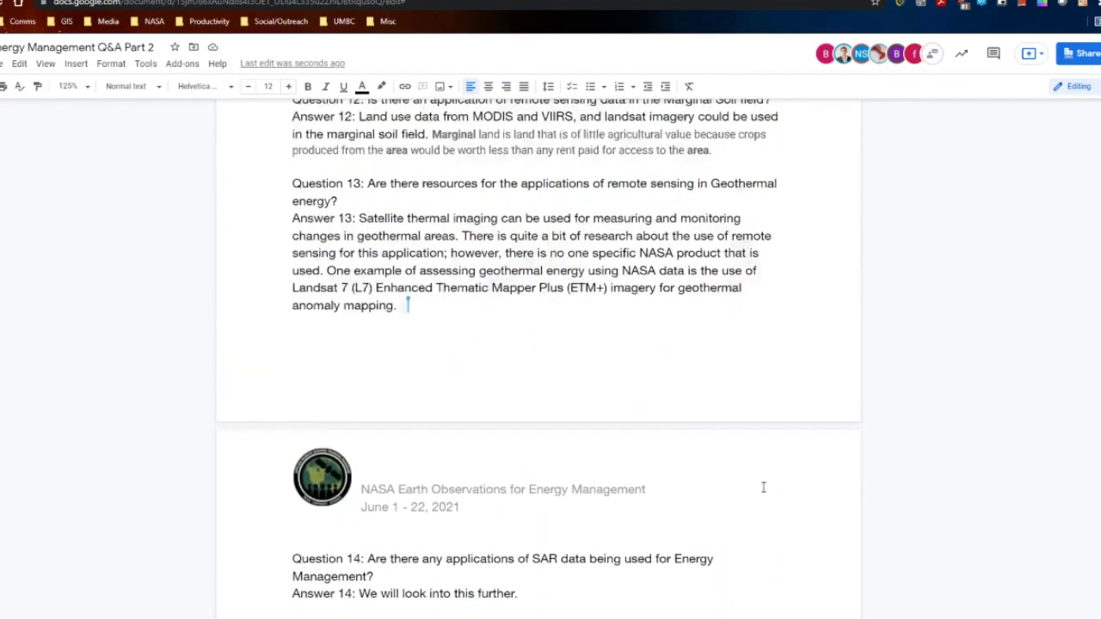
scroll(763, 488, up, 10)
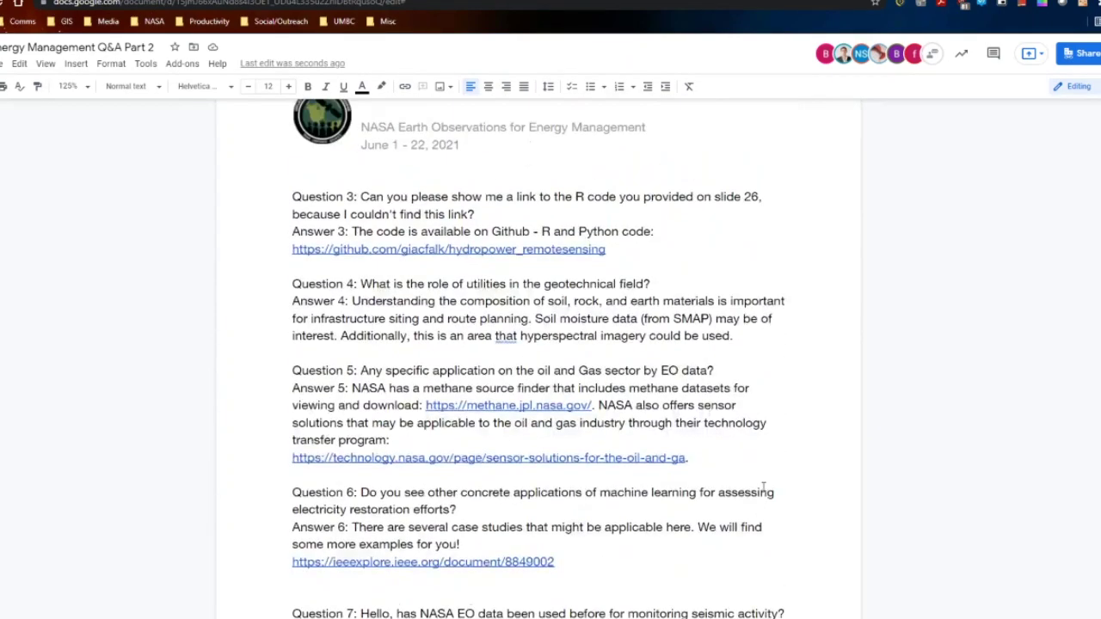
scroll(762, 488, up, 9)
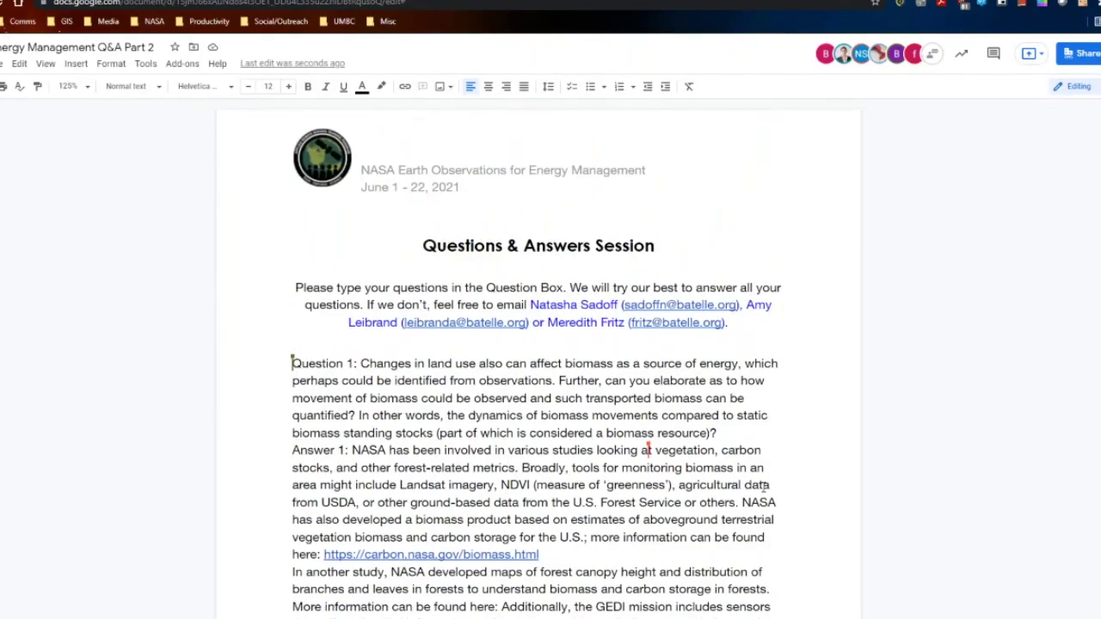